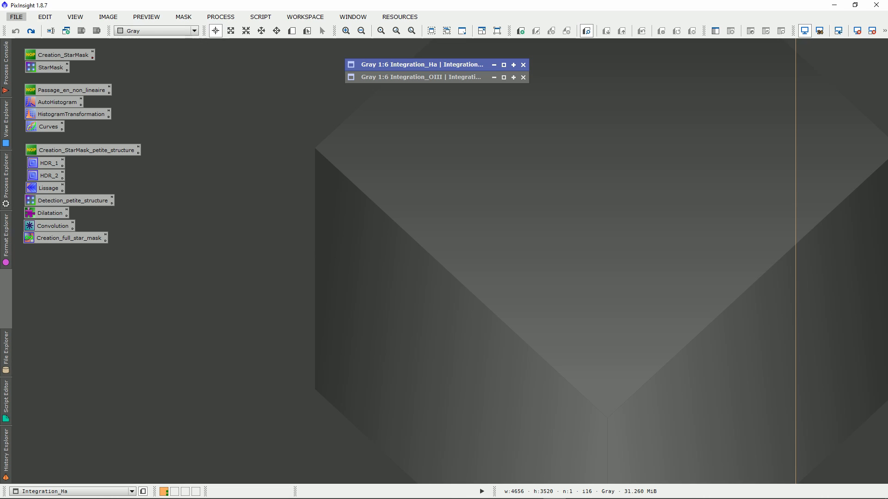
drag(28, 284, 118, 54)
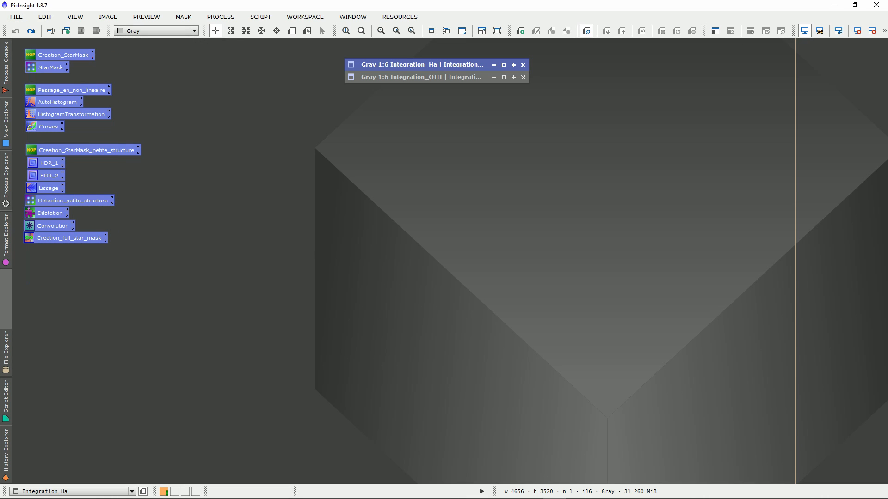
click(162, 95)
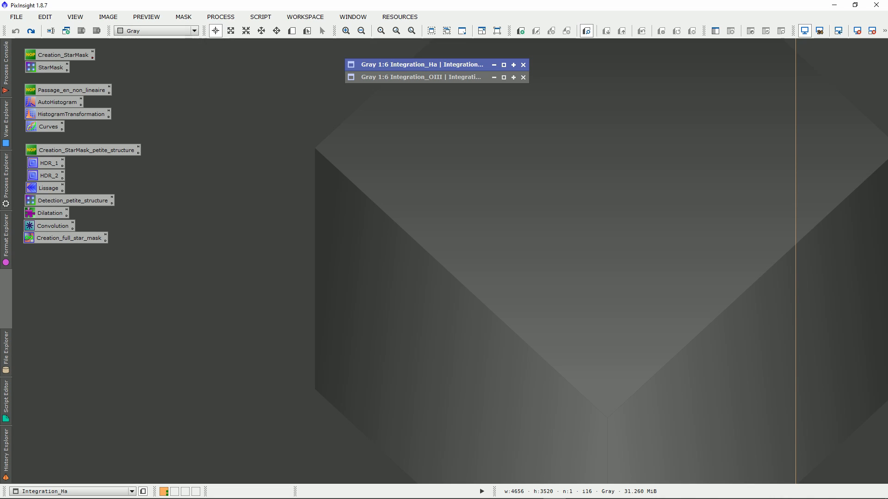
Separate the iconized Integration_Ha and Integration_OIII images and restore both to full windows
drag(417, 65, 512, 67)
drag(322, 53, 321, 67)
drag(512, 68, 510, 67)
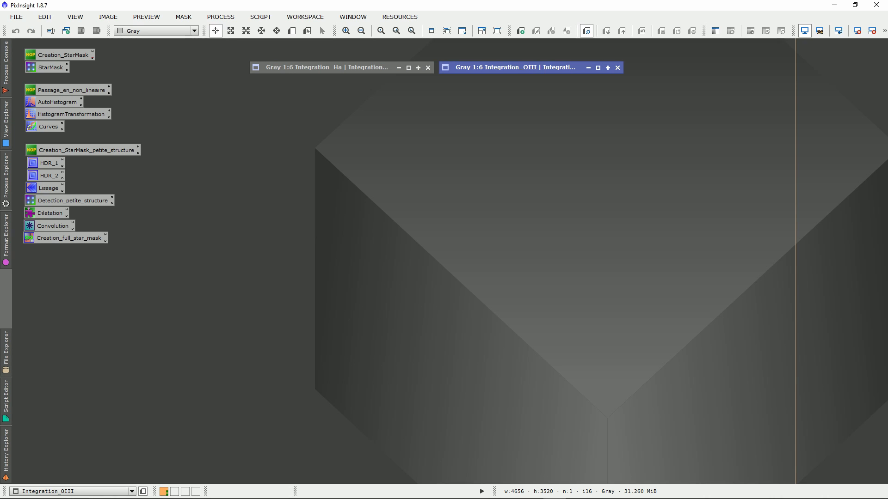
double_click(321, 67)
double_click(512, 67)
drag(353, 90, 337, 72)
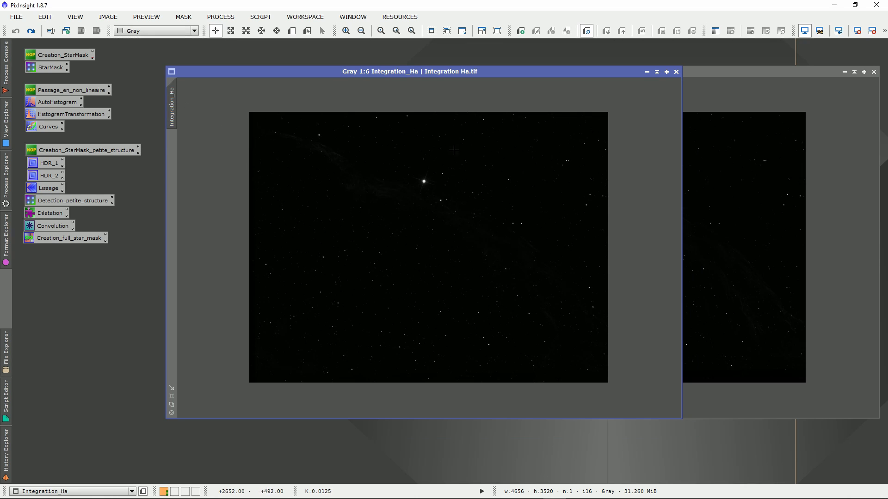
drag(502, 71, 484, 71)
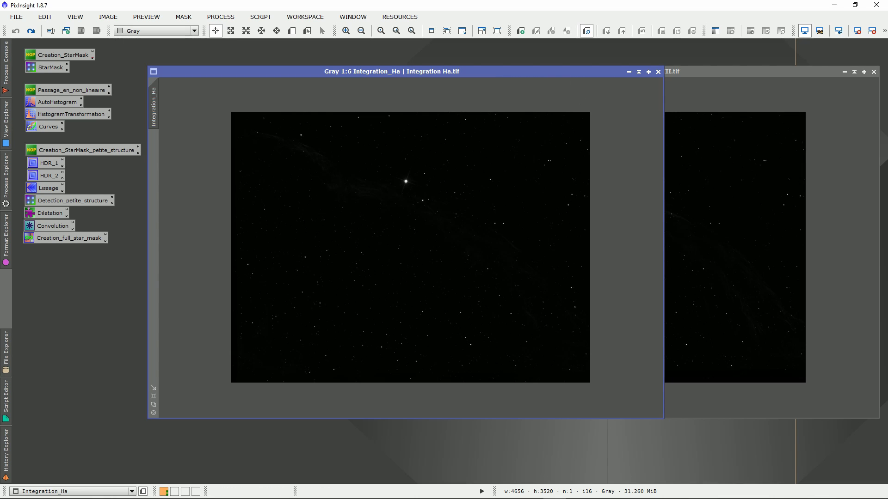
drag(550, 71, 542, 71)
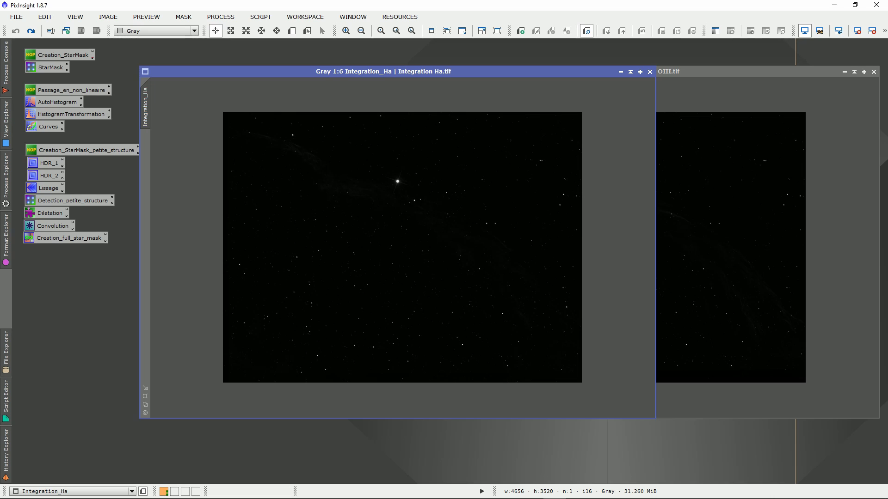
drag(542, 72, 560, 60)
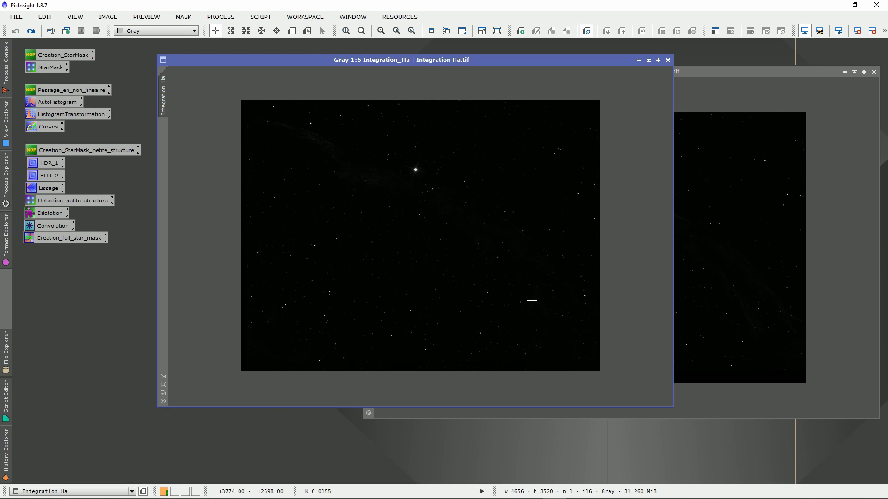
drag(517, 60, 502, 60)
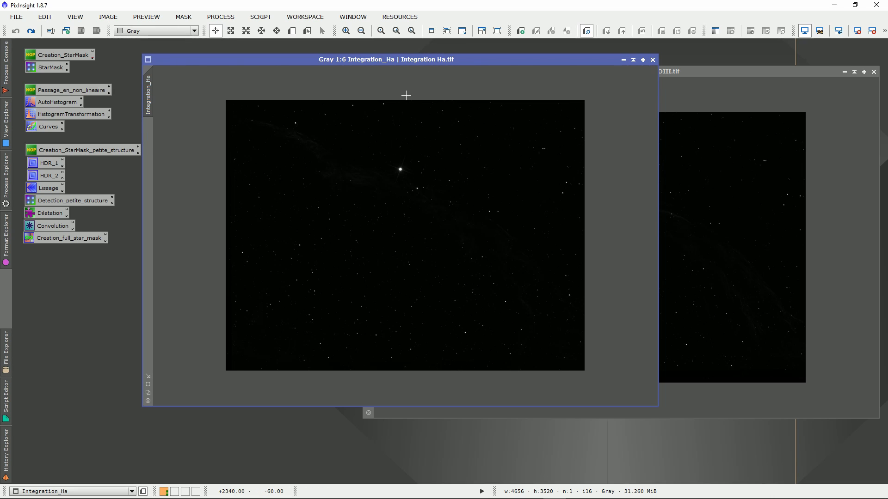
drag(409, 60, 419, 61)
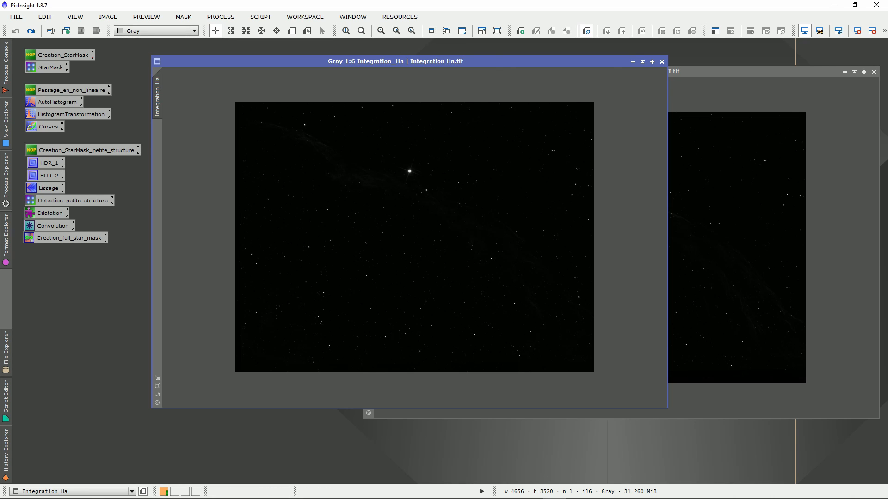
drag(492, 61, 508, 61)
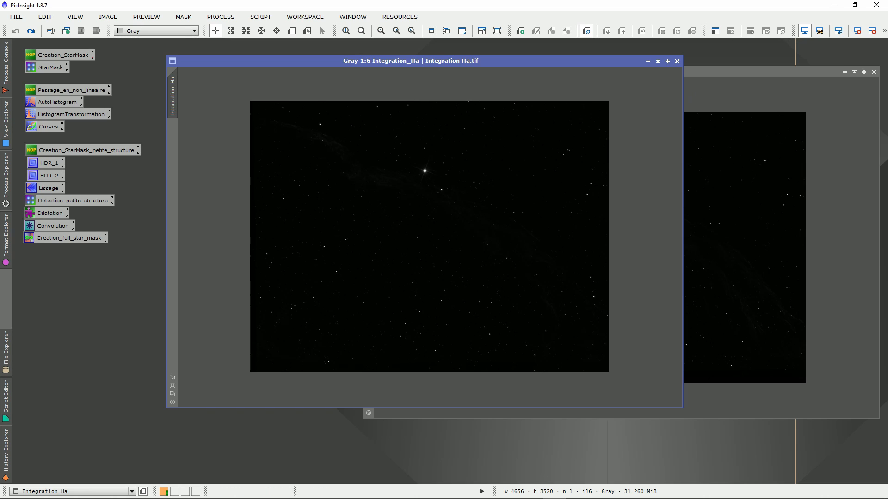
Line up the Integration_OIII and Integration_Ha windows at the same height and reduce both to icons
drag(703, 72, 711, 61)
drag(333, 61, 331, 61)
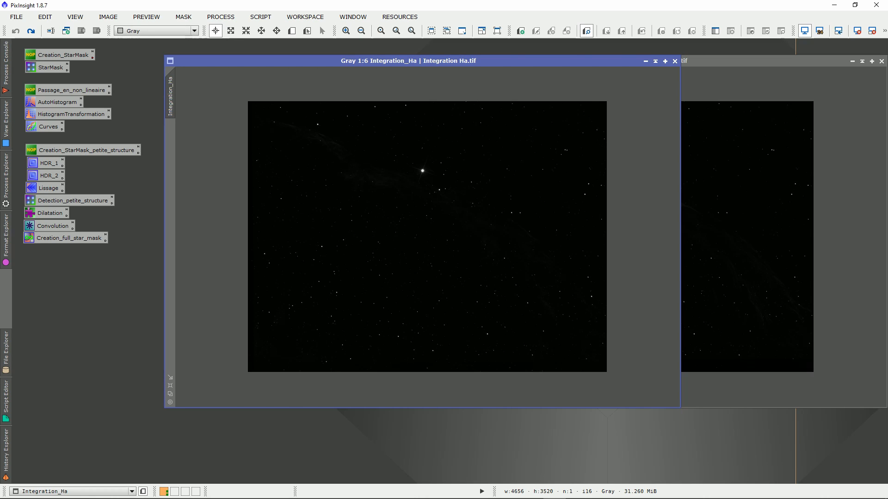
drag(786, 61, 737, 61)
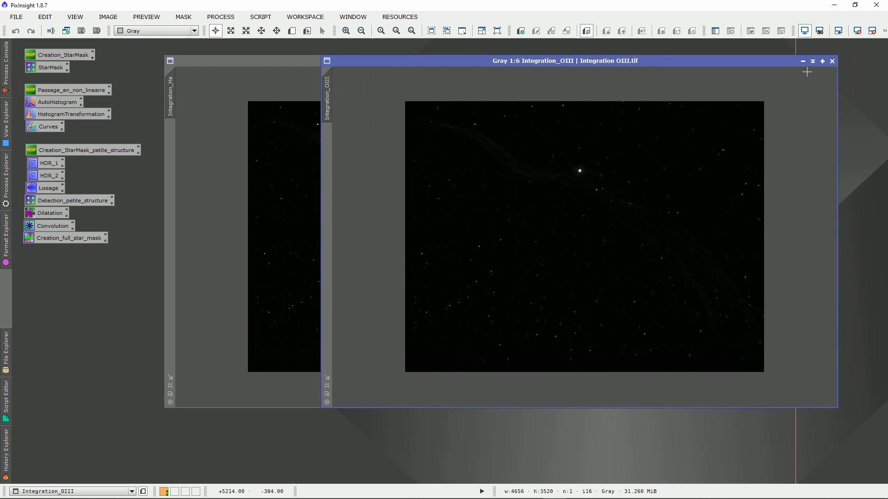
click(803, 61)
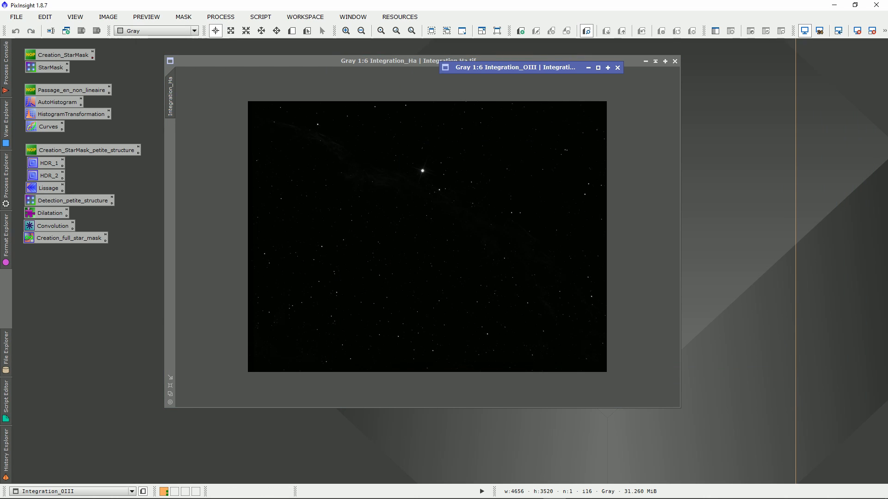
click(634, 61)
click(655, 61)
drag(513, 67, 479, 86)
drag(324, 67, 373, 68)
drag(462, 86, 356, 81)
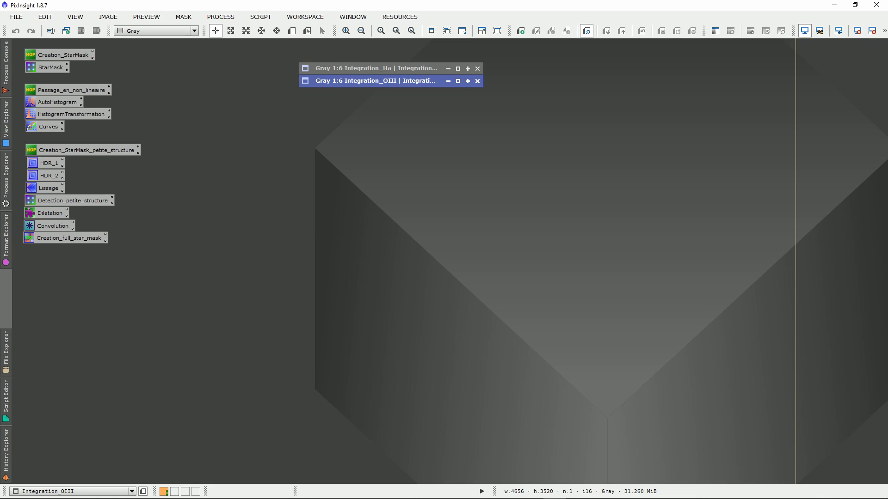
drag(370, 81, 341, 69)
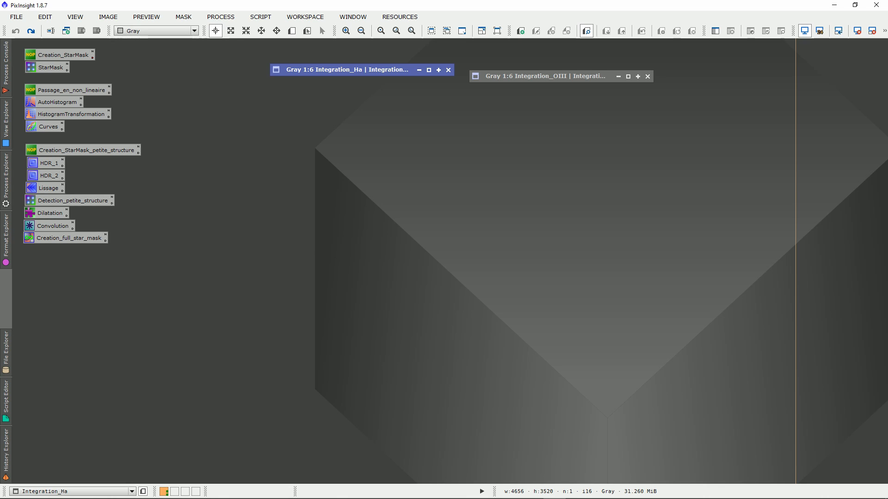
Restore the Integration_Ha and Integration_OIII images as full windows side by side
click(429, 70)
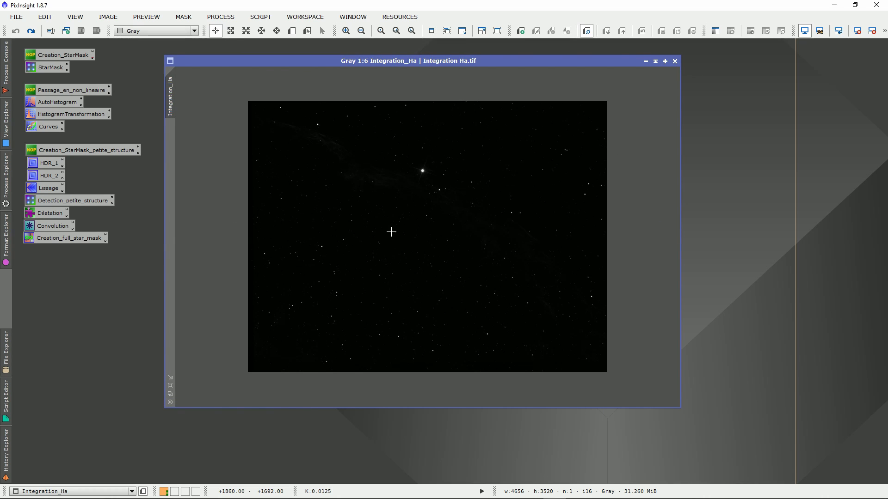
mouse_move(607, 61)
mouse_down()
mouse_move(473, 57)
mouse_move(526, 57)
mouse_move(507, 67)
mouse_up()
click(567, 77)
double_click(527, 76)
Zoom Integration_OIII to 1:1 around the bright star and apply the same zoom and position to Integration_Ha
scroll(528, 194, up, 4)
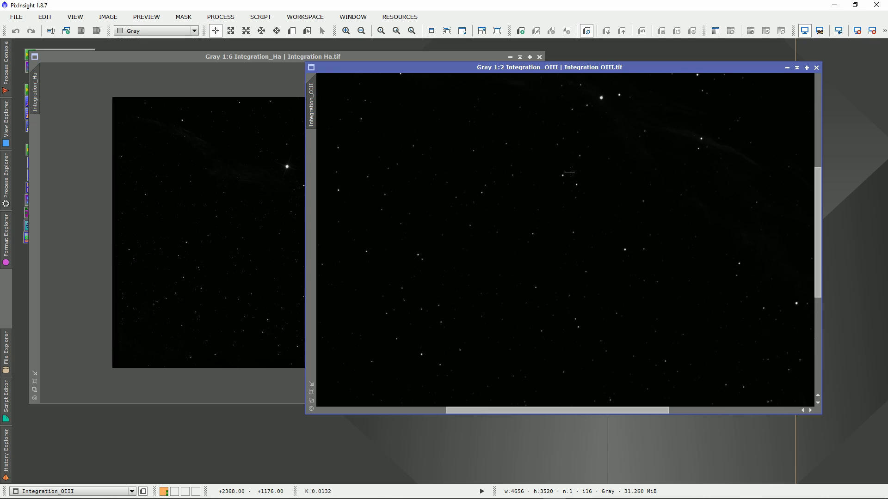
drag(818, 225, 818, 153)
scroll(622, 210, up, 1)
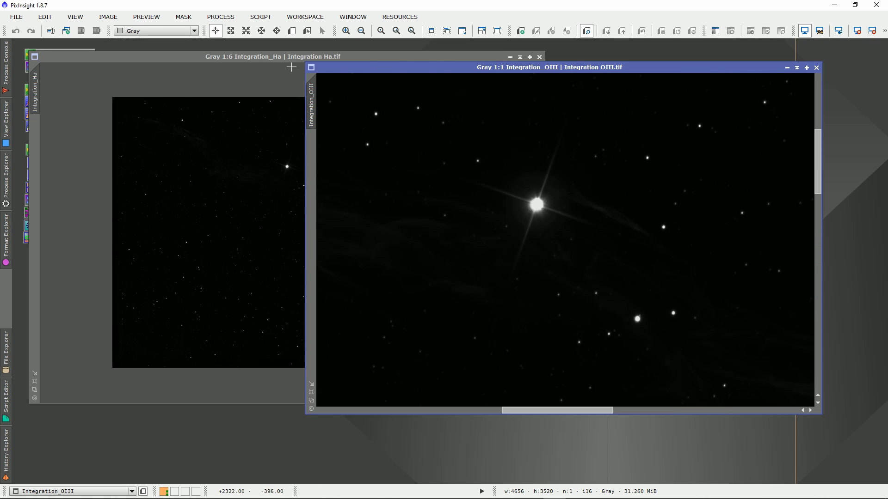
drag(393, 69, 436, 68)
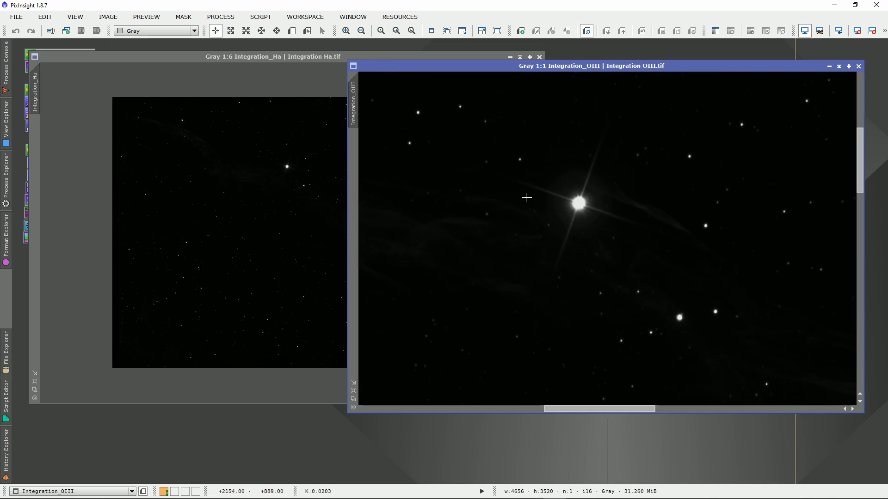
drag(352, 92, 33, 93)
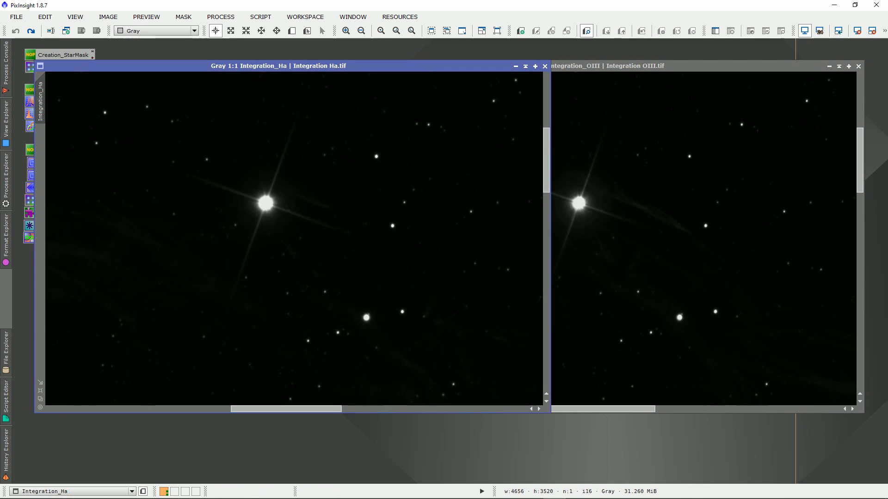
Overlay the Integration_Ha window on Integration_OIII to compare the star alignment, and place the two apart again
drag(383, 66, 671, 66)
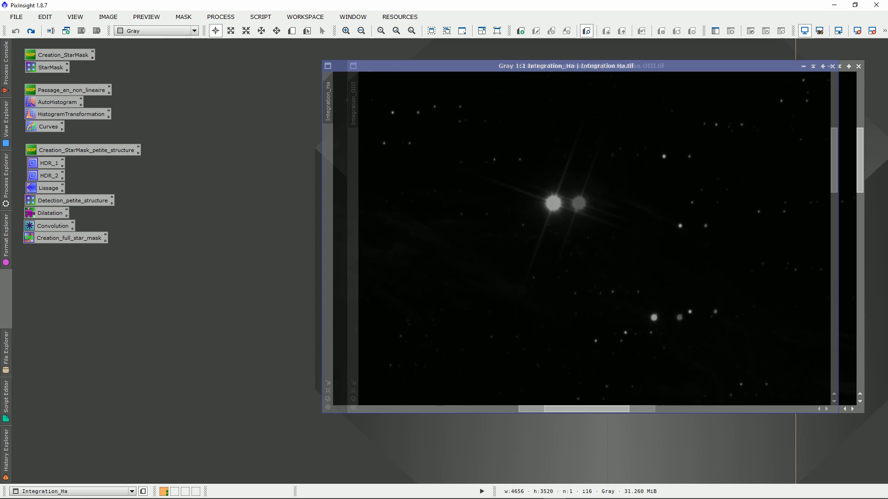
drag(672, 66, 470, 71)
drag(671, 66, 669, 70)
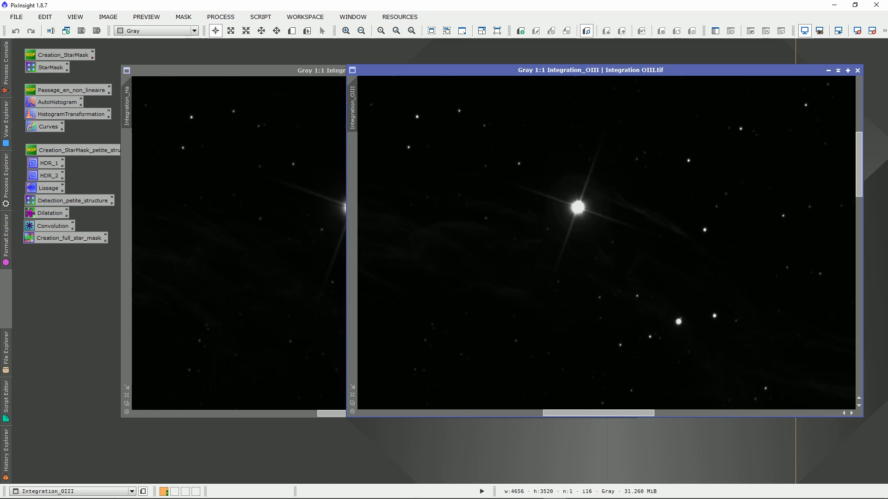
click(231, 71)
click(670, 81)
drag(231, 71, 211, 70)
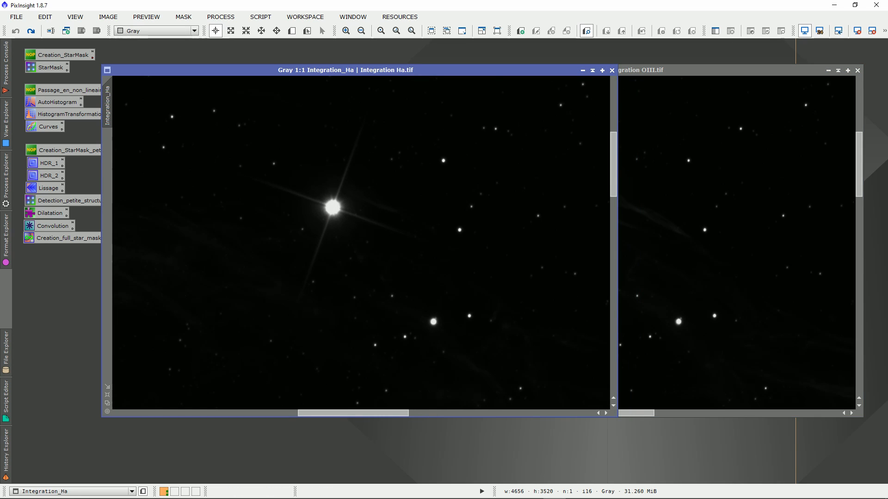
Iconize the Integration_OIII image and show Integration_Ha in full at 1:5 zoom
click(837, 70)
scroll(507, 206, down, 6)
drag(445, 70, 497, 70)
scroll(478, 239, up, 2)
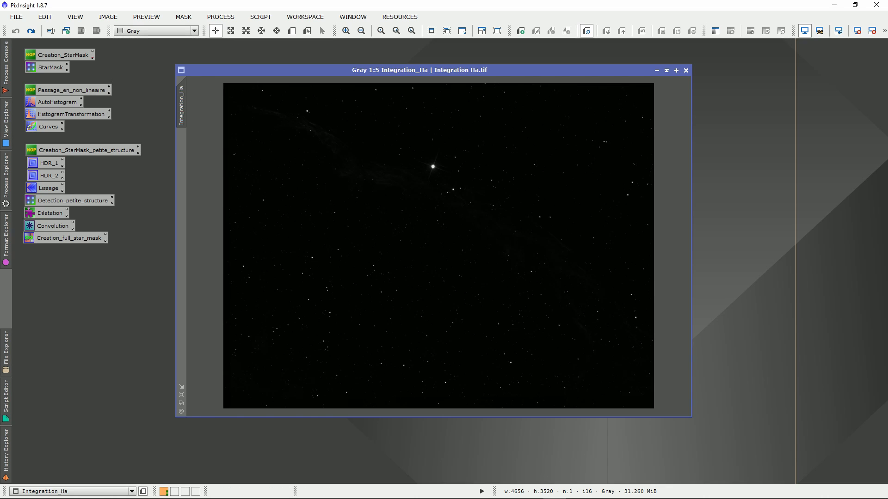
Open the saved StarMask process, keep its working mode at Star Mask, and apply it to Integration_Ha
double_click(47, 67)
drag(711, 109, 649, 111)
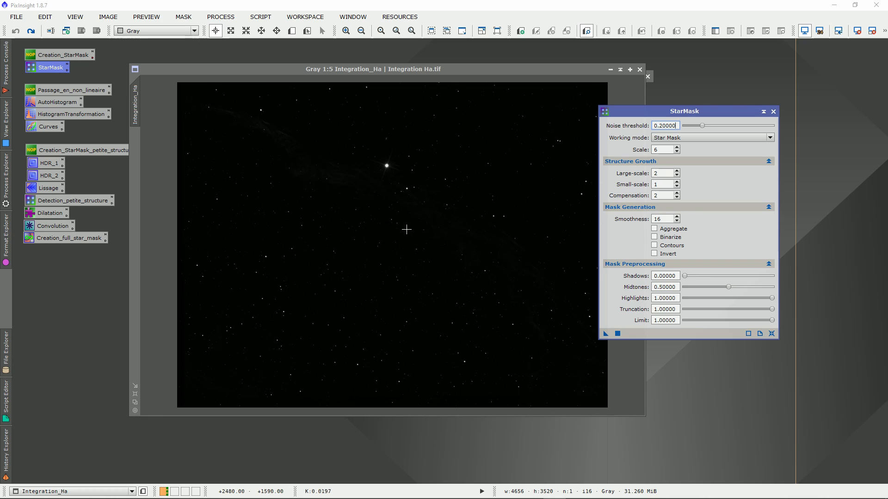
drag(647, 112, 661, 108)
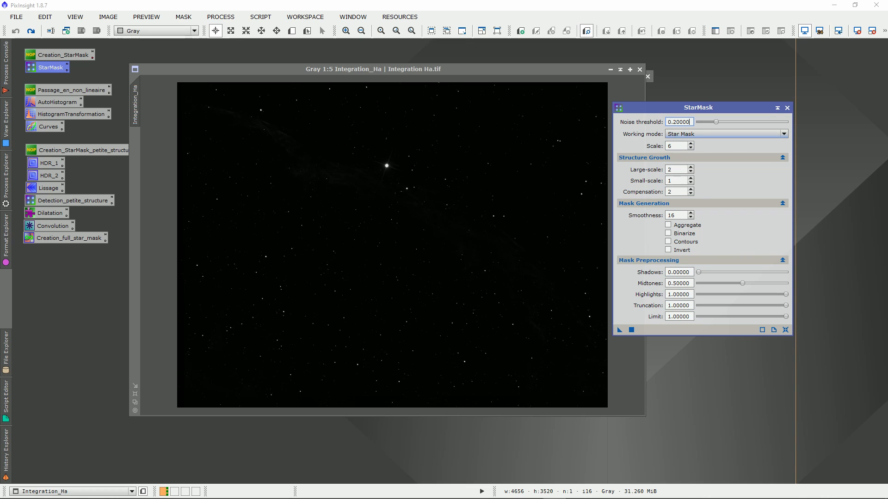
click(726, 134)
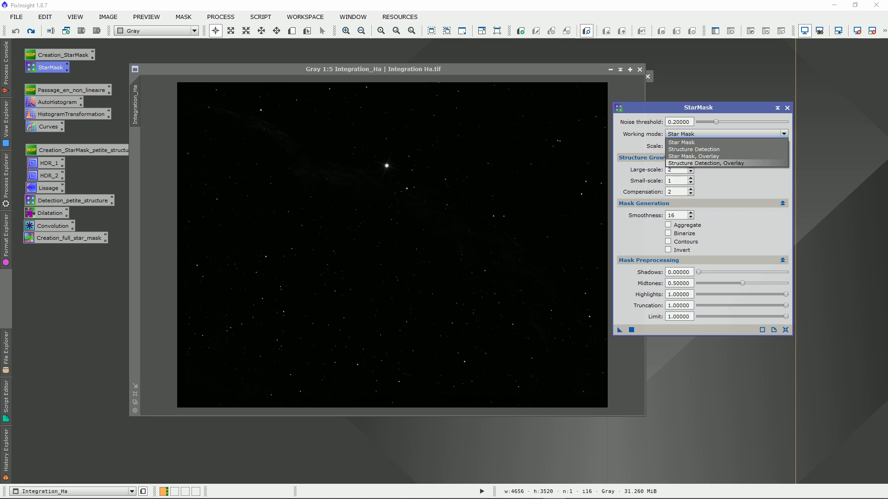
click(682, 142)
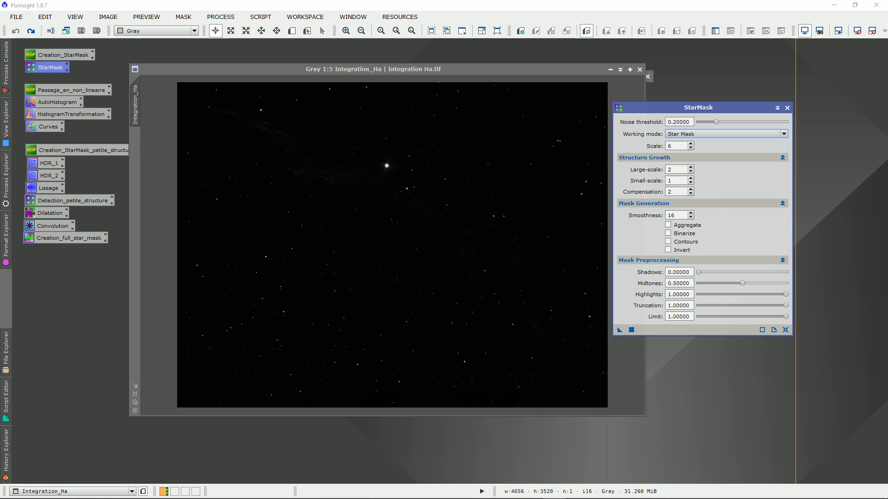
drag(619, 330, 405, 232)
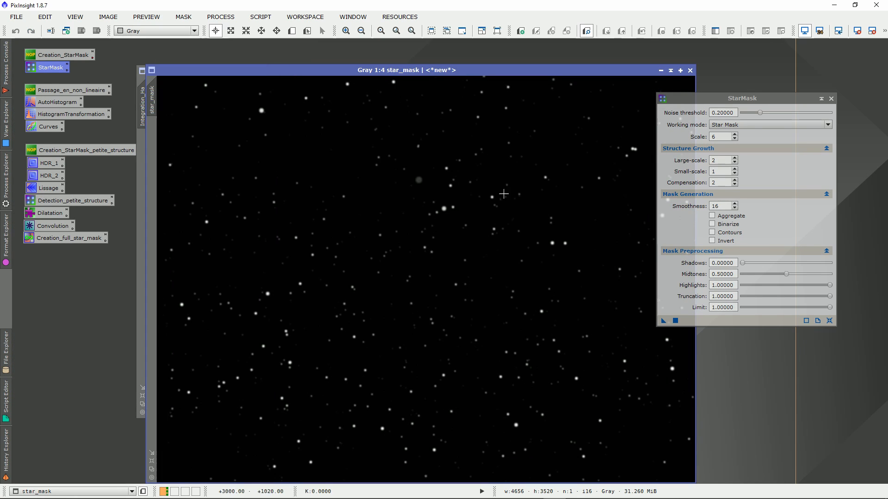
Examine which stars the new star_mask image covers
drag(480, 70, 438, 44)
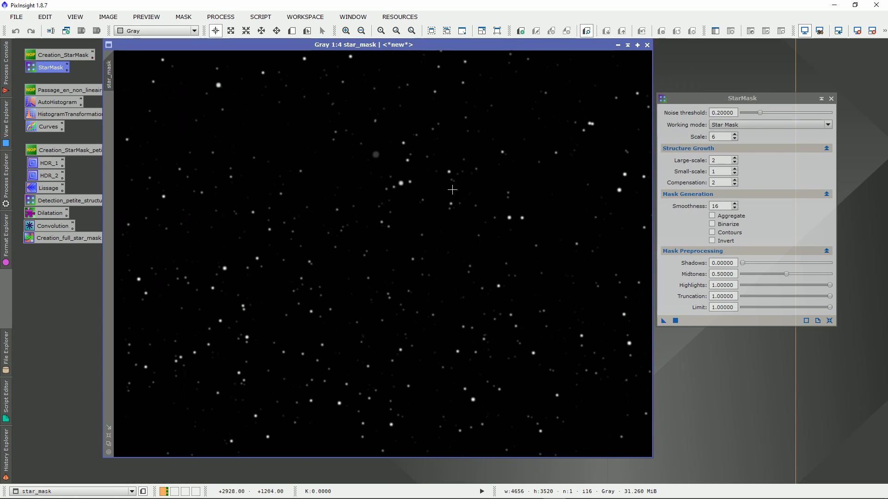
scroll(427, 185, down, 1)
scroll(428, 251, down, 1)
scroll(419, 243, up, 1)
scroll(365, 257, up, 1)
mouse_move(421, 44)
mouse_down()
mouse_move(438, 45)
mouse_move(414, 50)
mouse_up()
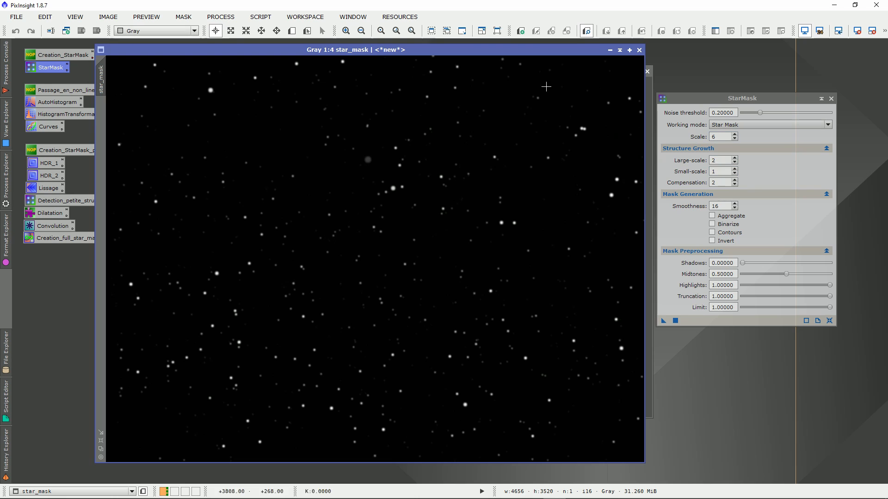
Compare the star_mask image with Integration_Ha, checking how the bright star is masked
drag(356, 50, 358, 244)
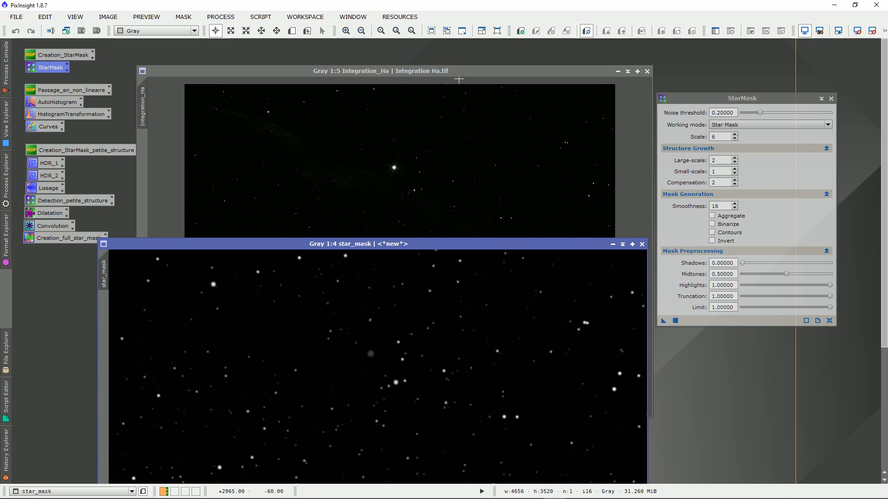
drag(373, 244, 359, 185)
click(499, 171)
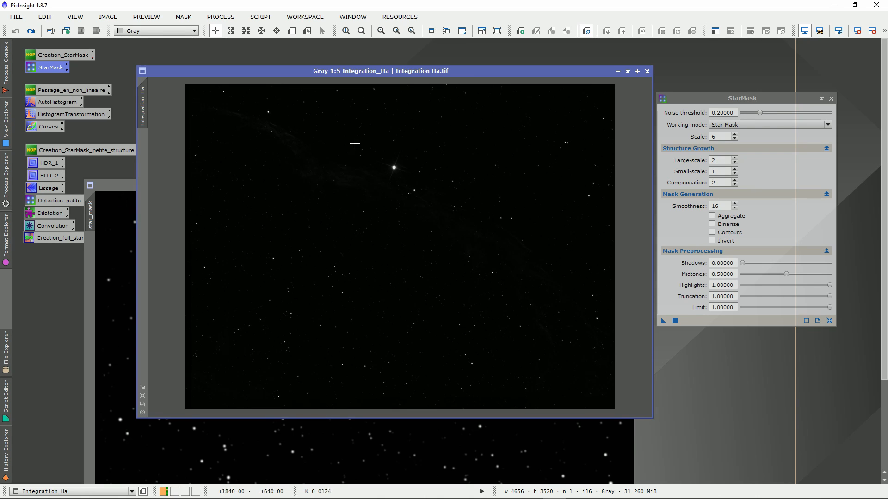
drag(116, 185, 112, 71)
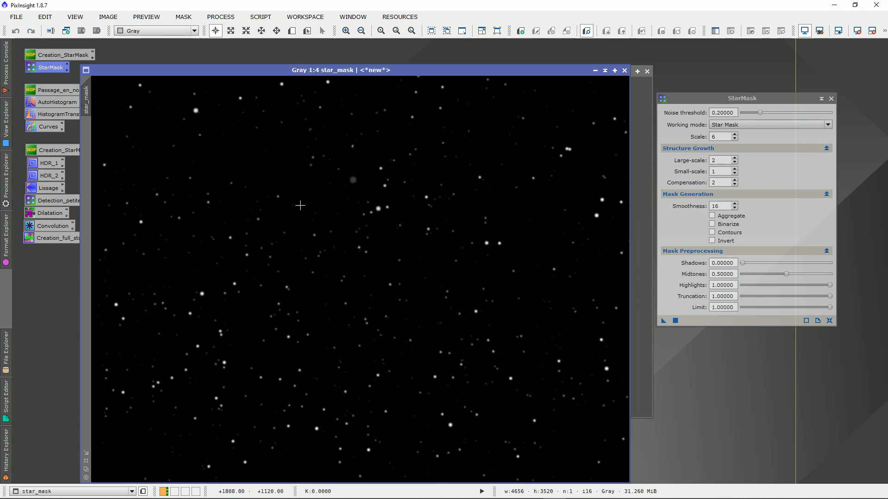
drag(415, 72, 421, 45)
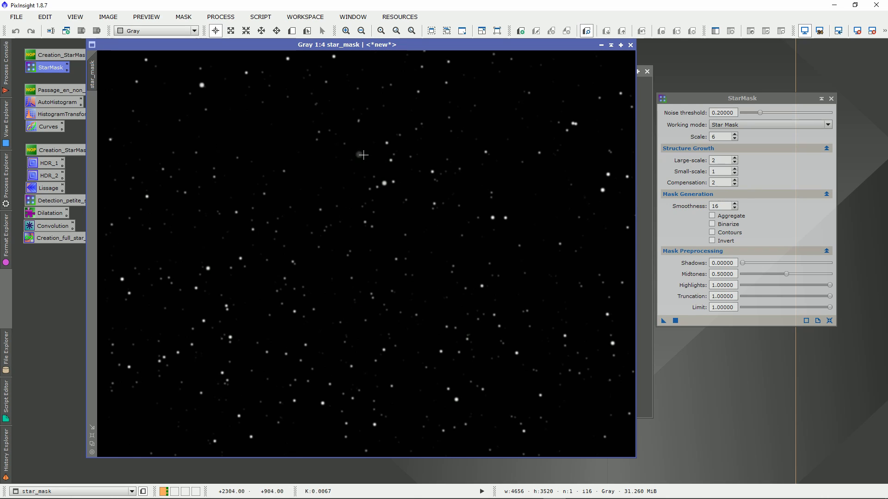
Close the current star_mask image, raise the StarMask scale and apply the process to Integration_Ha again
drag(382, 45, 406, 124)
scroll(377, 272, up, 1)
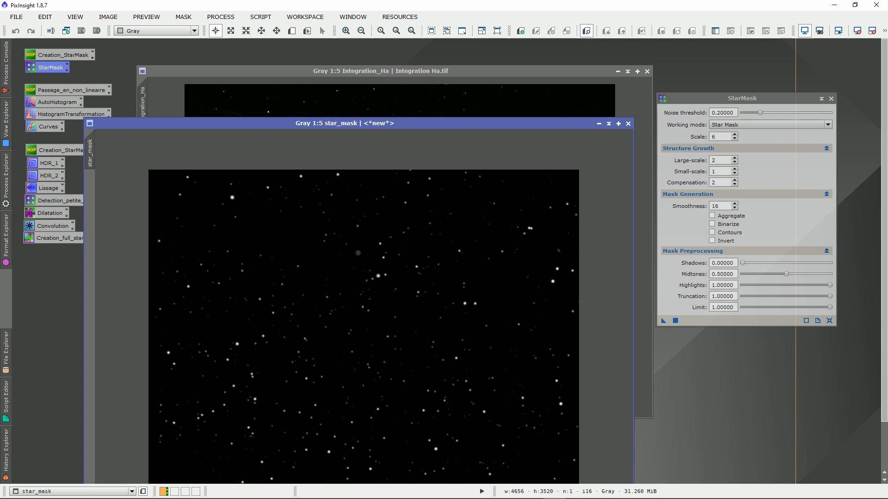
drag(407, 124, 410, 88)
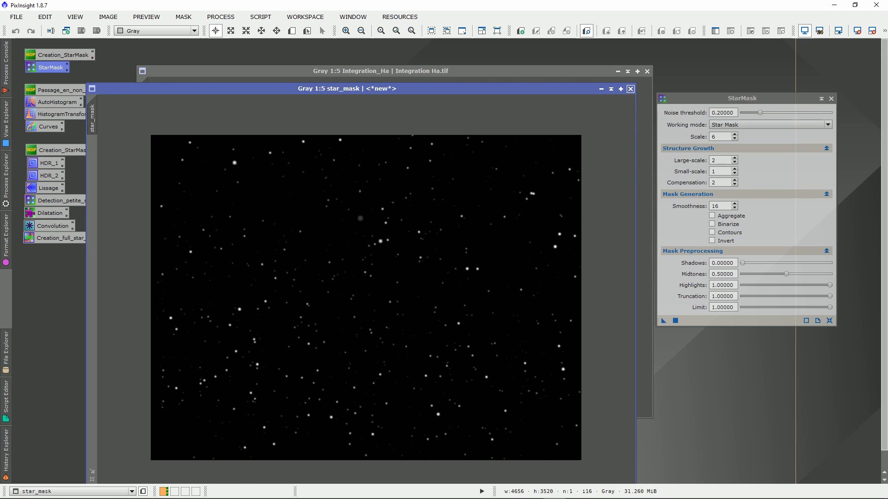
click(630, 88)
click(734, 134)
click(735, 134)
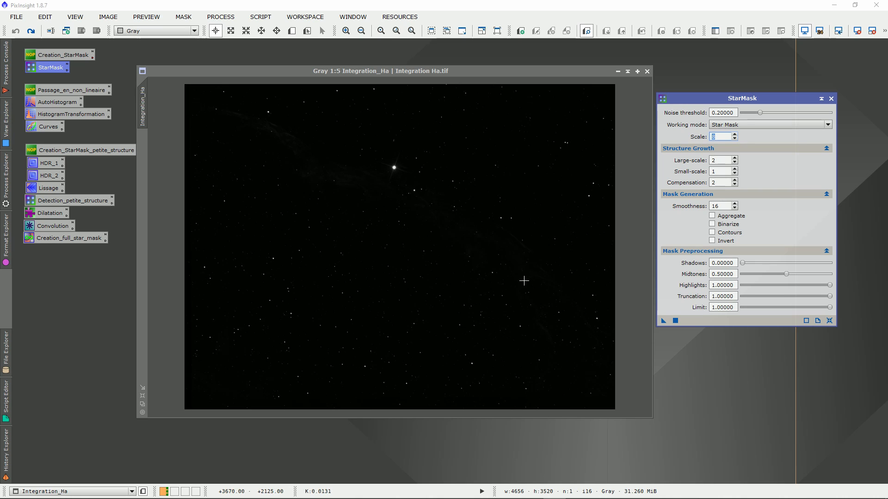
drag(663, 320, 389, 187)
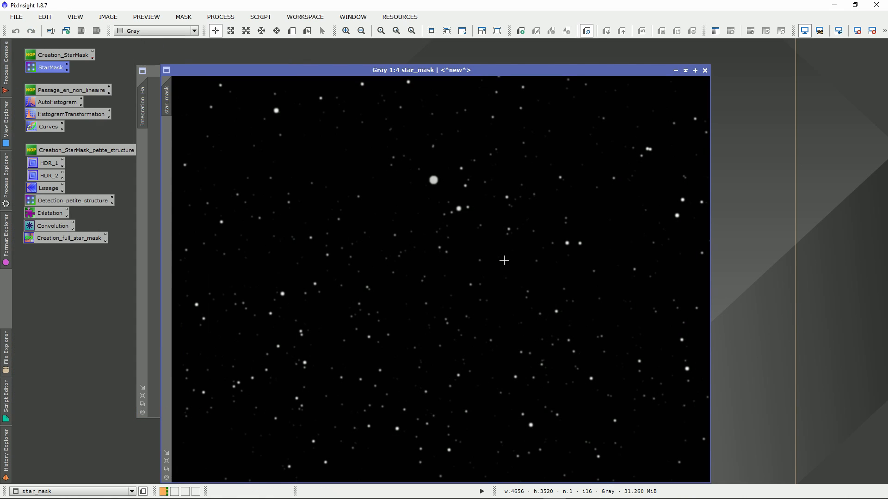
Inspect how the new star_mask image covers the bright star, and iconize that image
drag(562, 70, 518, 54)
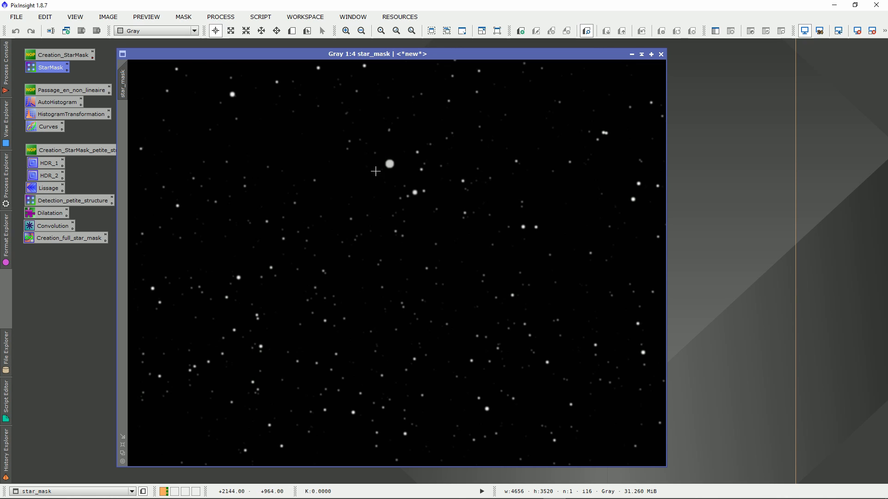
drag(380, 54, 365, 76)
drag(306, 76, 340, 45)
scroll(479, 271, down, 3)
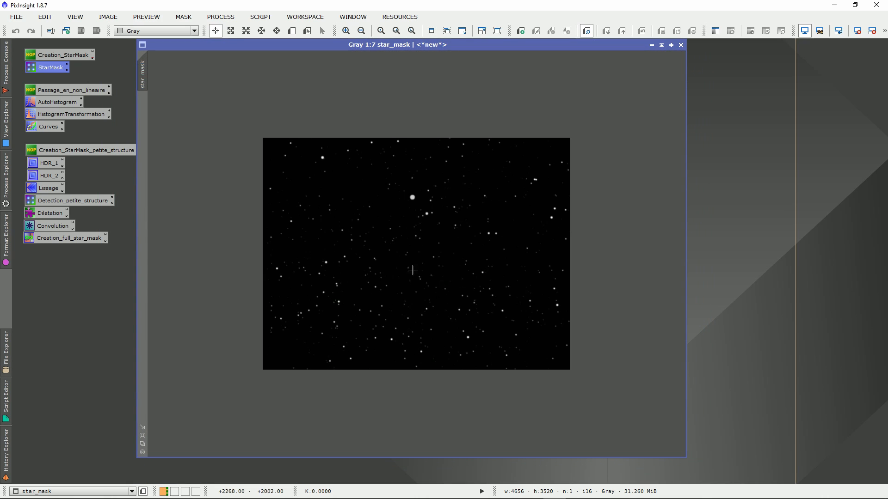
scroll(426, 198, up, 1)
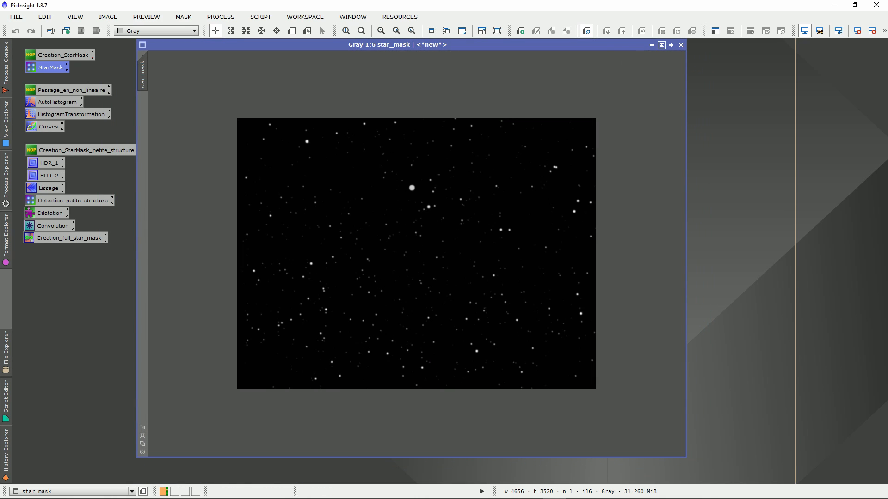
click(651, 45)
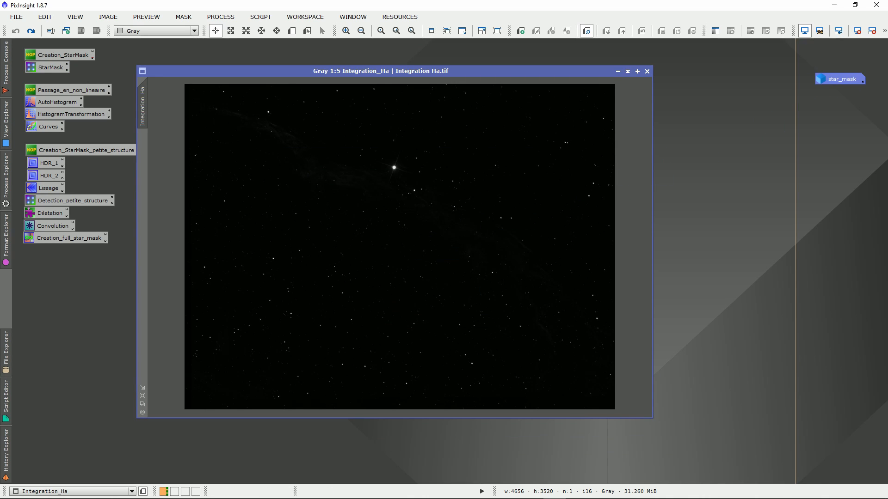
click(628, 72)
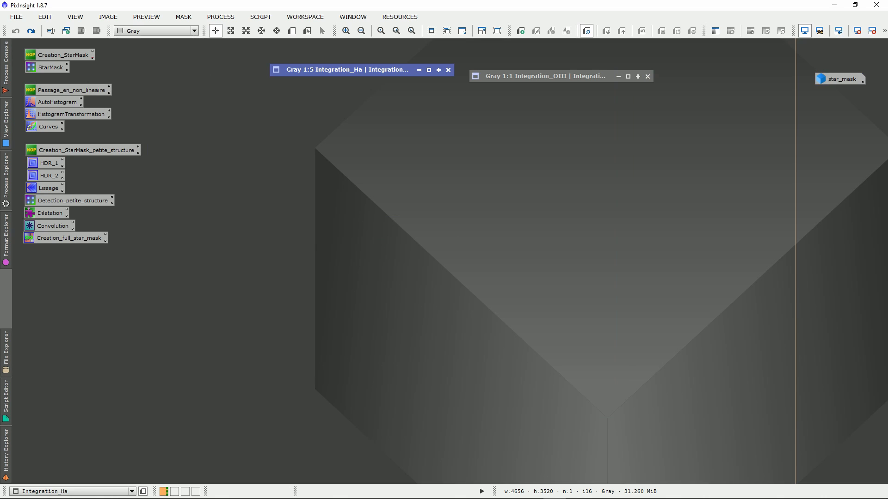
double_click(406, 70)
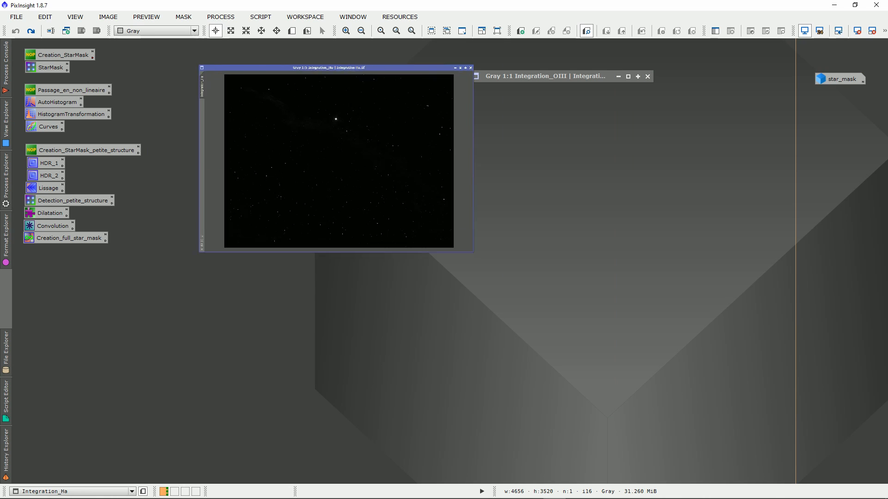
drag(407, 70, 421, 62)
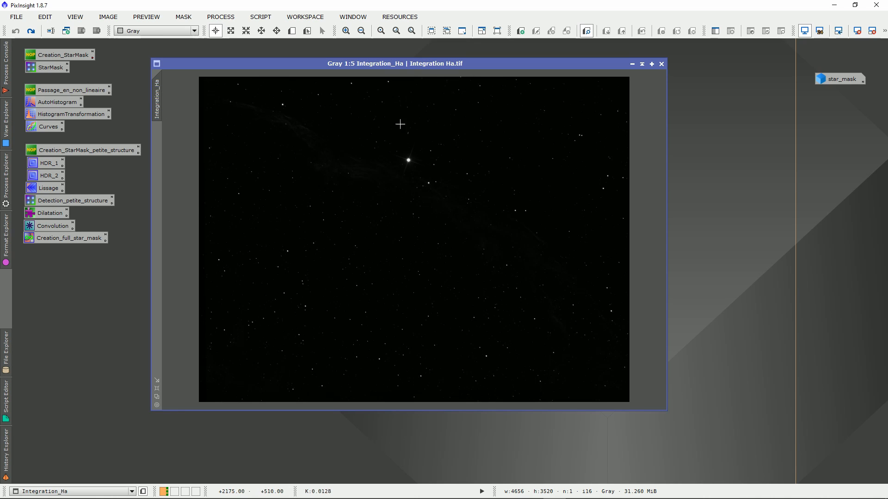
mouse_move(379, 64)
mouse_down()
mouse_move(391, 63)
mouse_move(351, 56)
mouse_move(385, 60)
mouse_up()
drag(134, 93, 69, 115)
click(135, 111)
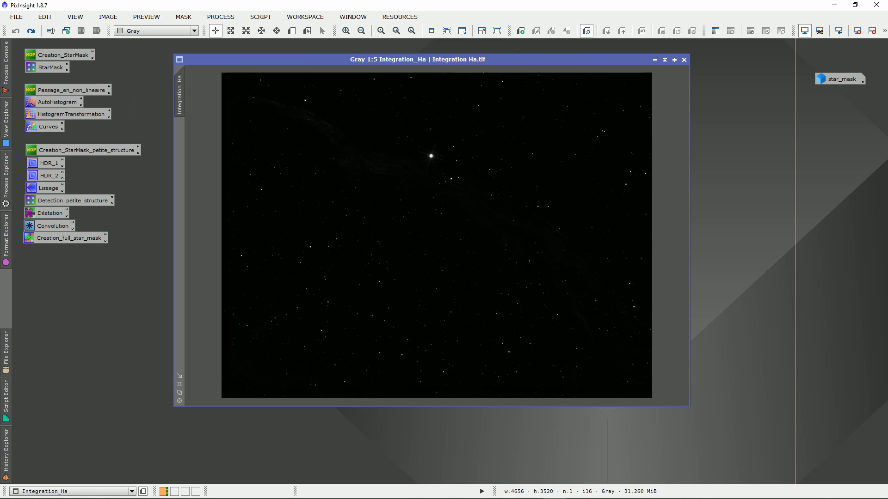
Stretch Integration_Ha with the saved AutoHistogram process, using the logarithmic transformation with a 0.5 target median, and close the process
drag(127, 100, 74, 114)
click(133, 101)
click(132, 104)
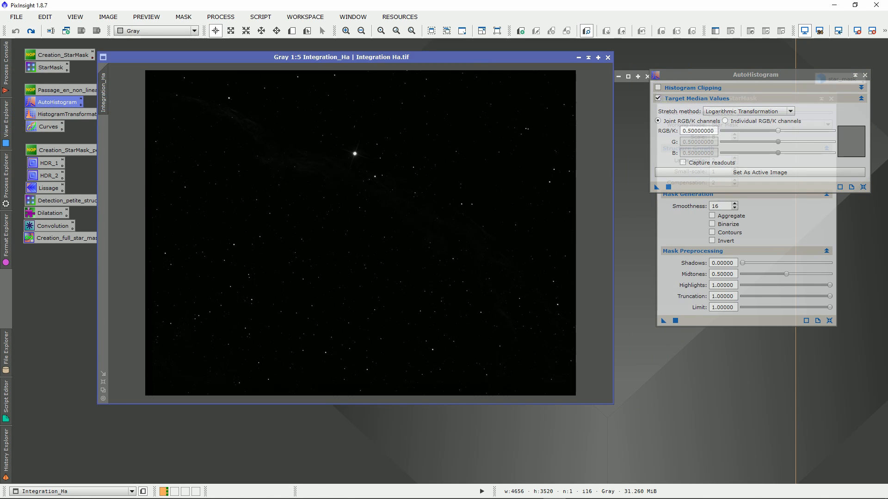
click(782, 231)
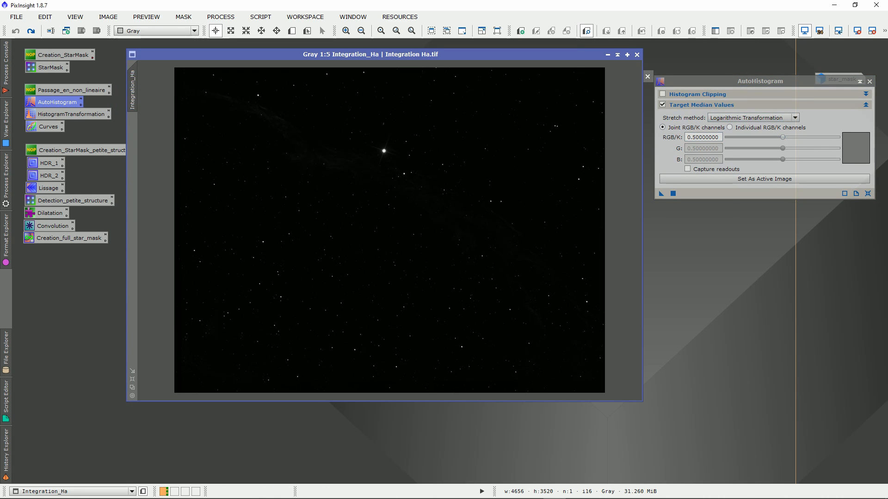
drag(661, 194, 407, 208)
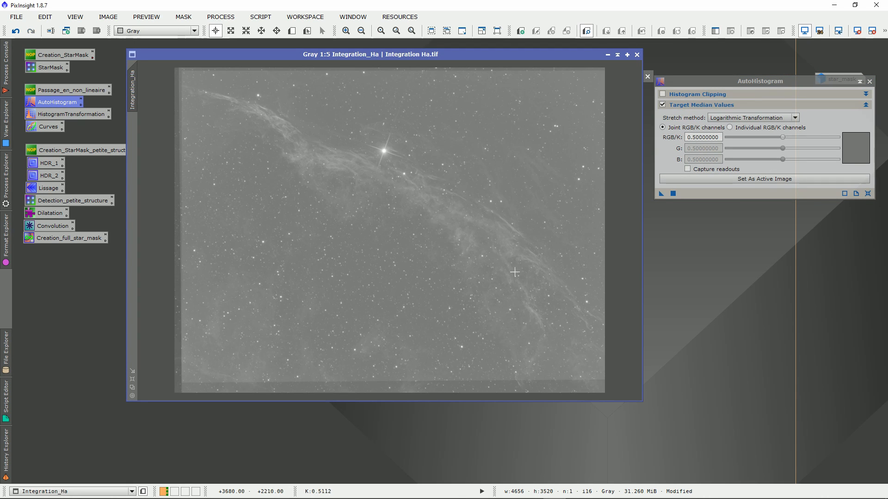
click(869, 81)
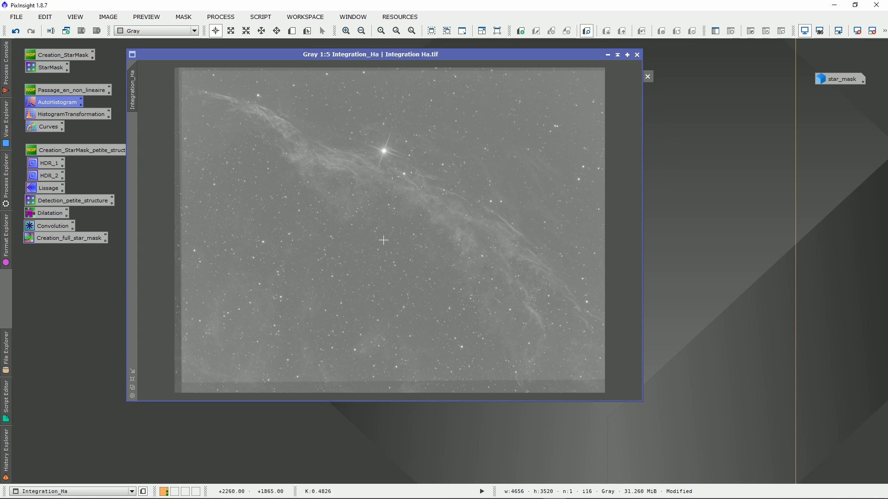
Open the saved HistogramTransformation process with an enlarged real-time preview of Integration_Ha
click(69, 114)
double_click(29, 114)
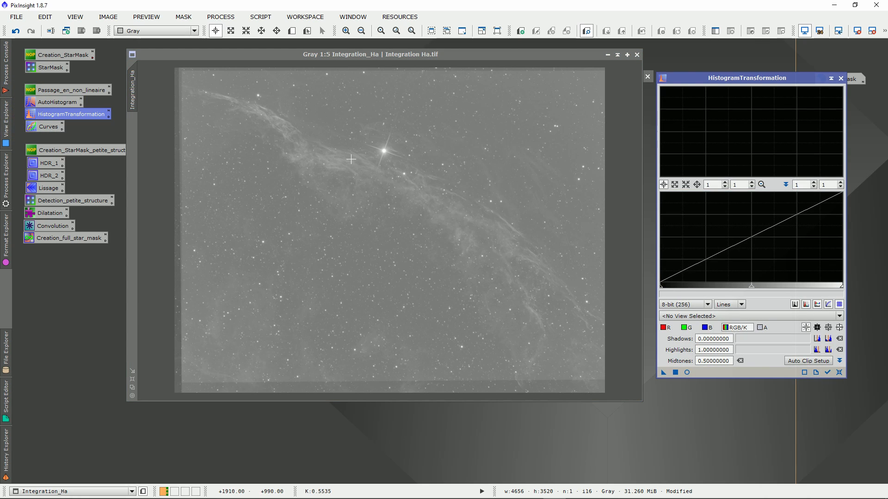
click(469, 55)
drag(469, 54, 452, 52)
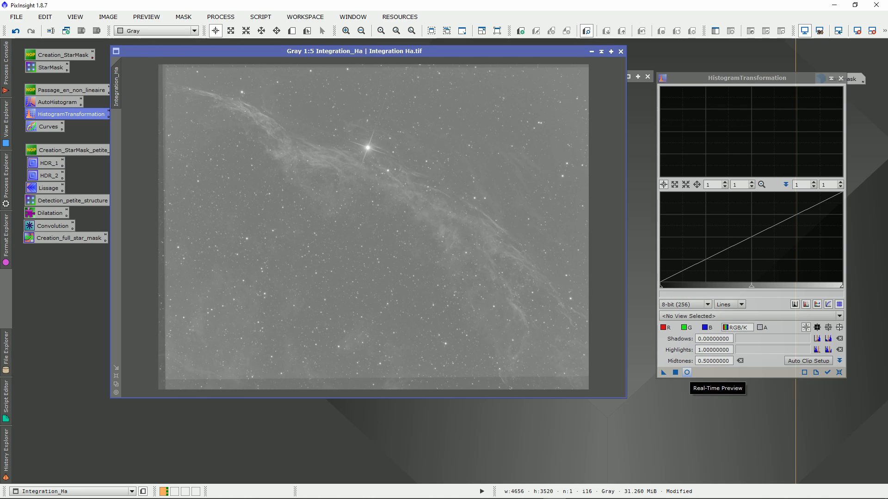
click(687, 373)
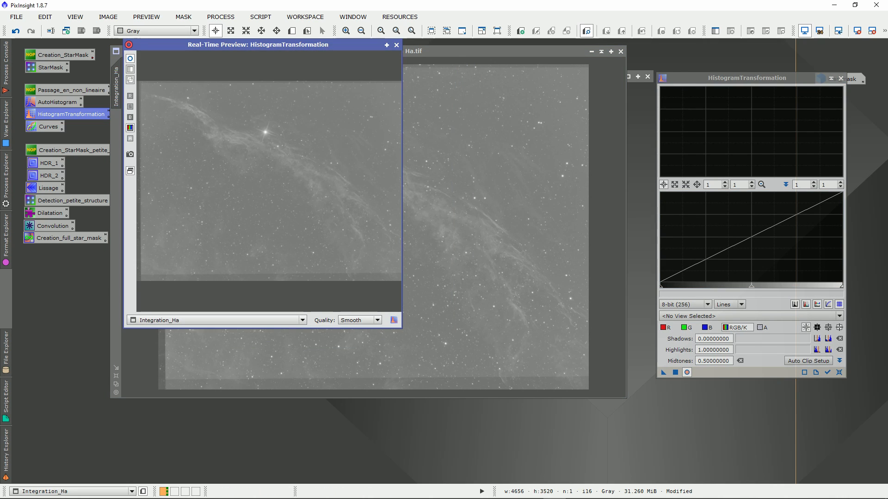
drag(402, 329, 555, 410)
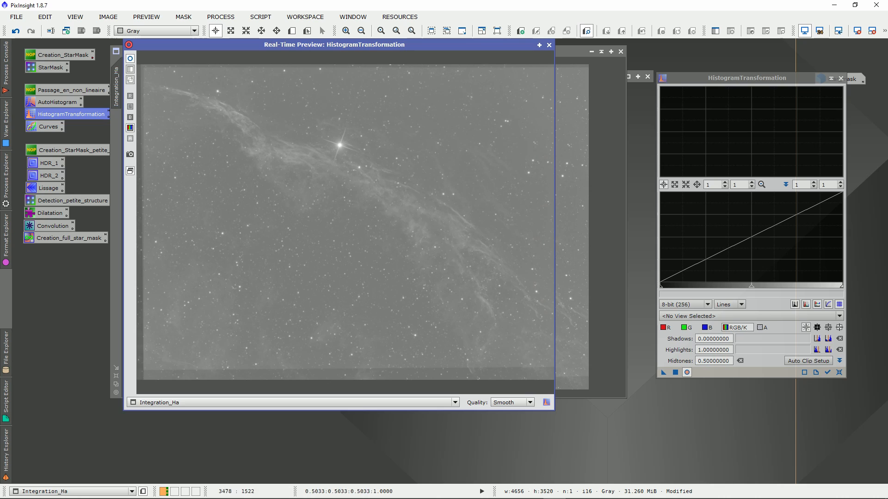
Set the shadows to about 0.448 and highlights to about 0.777, apply HistogramTransformation to Integration_Ha, and close the preview and process
drag(661, 287, 733, 286)
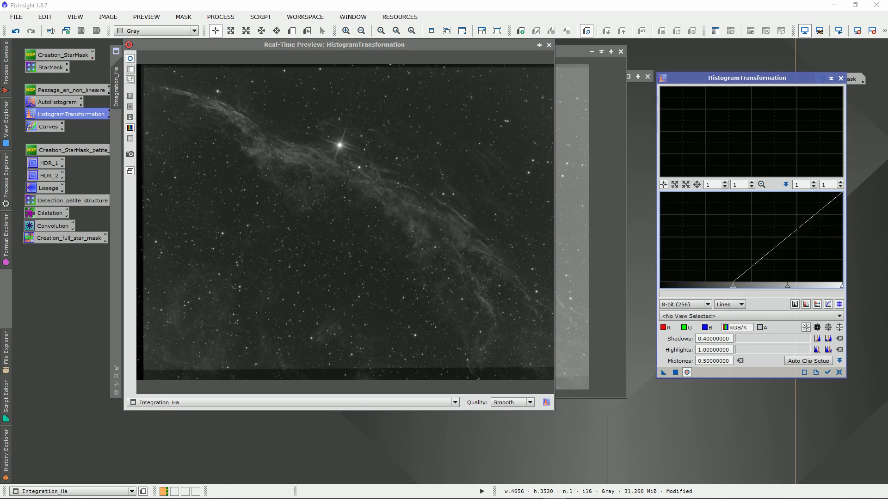
mouse_move(841, 286)
mouse_down()
mouse_move(793, 286)
mouse_move(818, 286)
mouse_up()
drag(733, 286, 740, 286)
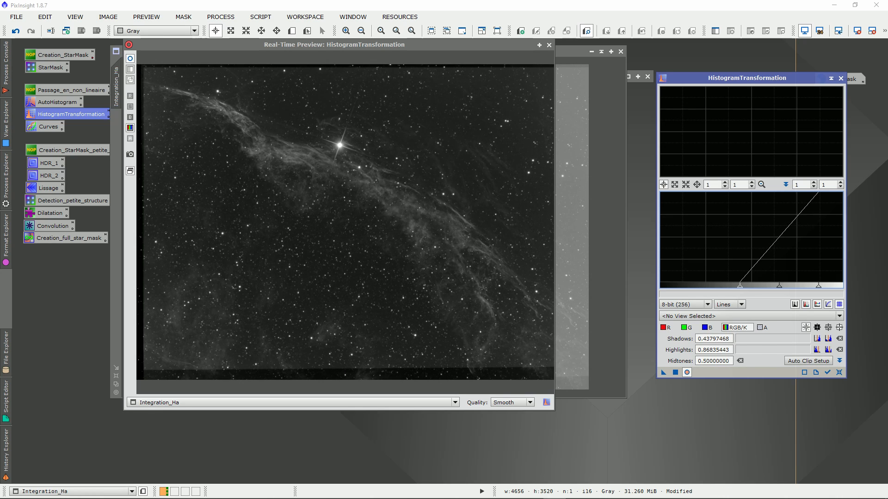
drag(819, 286, 802, 287)
drag(740, 287, 742, 286)
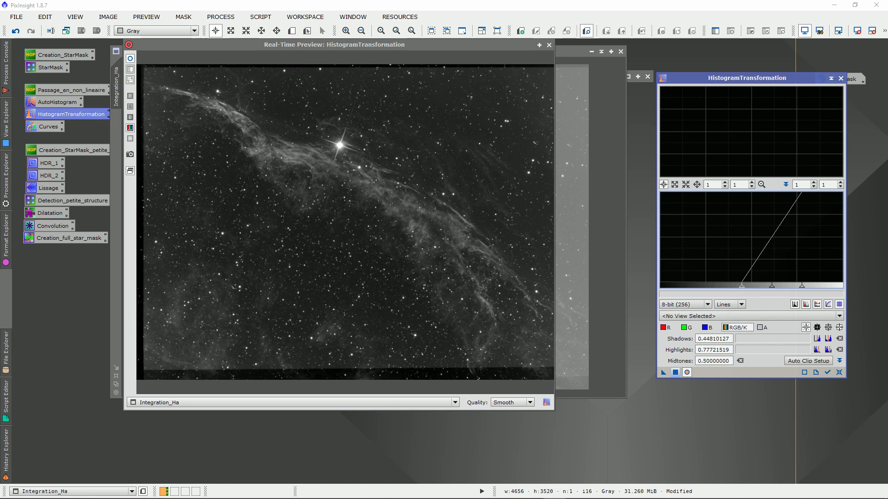
click(675, 372)
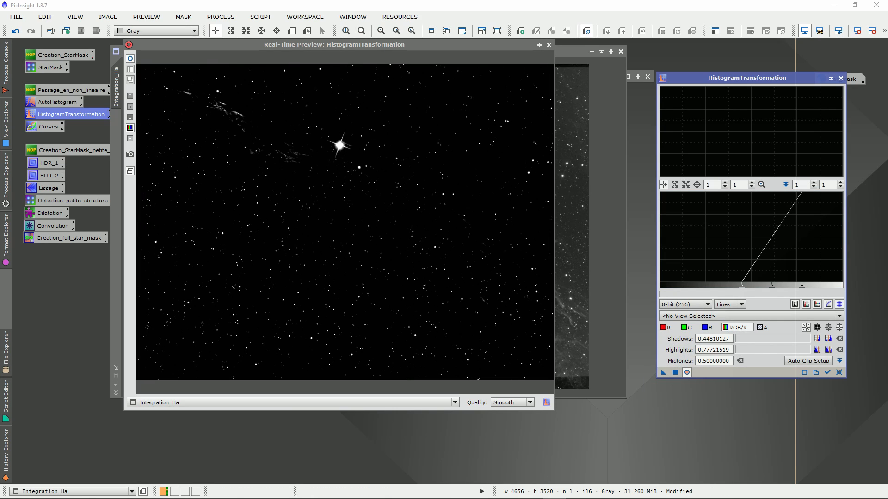
click(549, 44)
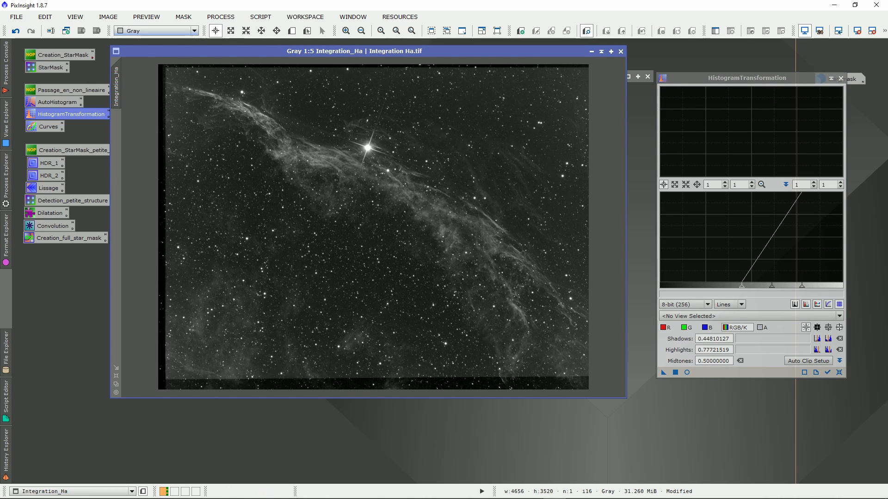
drag(328, 52, 328, 77)
mouse_move(555, 76)
mouse_down()
mouse_move(555, 50)
mouse_move(551, 59)
mouse_up()
click(840, 79)
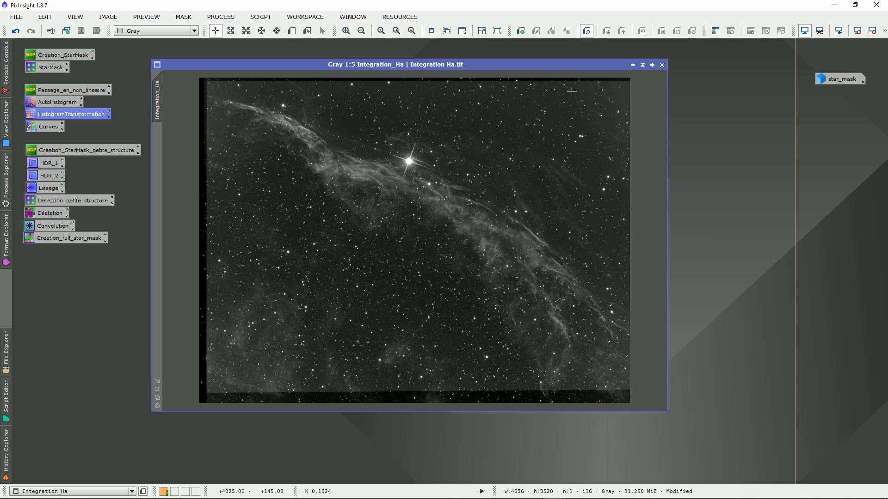
Duplicate the stretched Integration_Ha image and collapse the original to its title bar
right_click(388, 150)
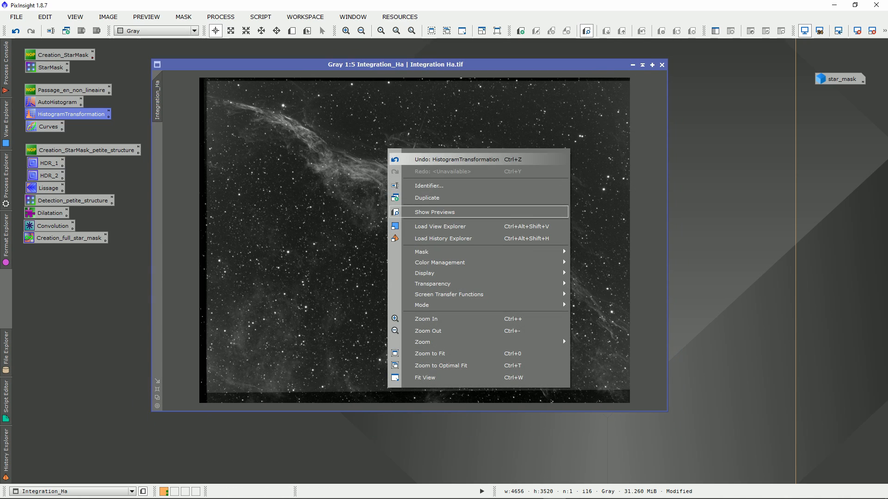
click(407, 198)
click(642, 65)
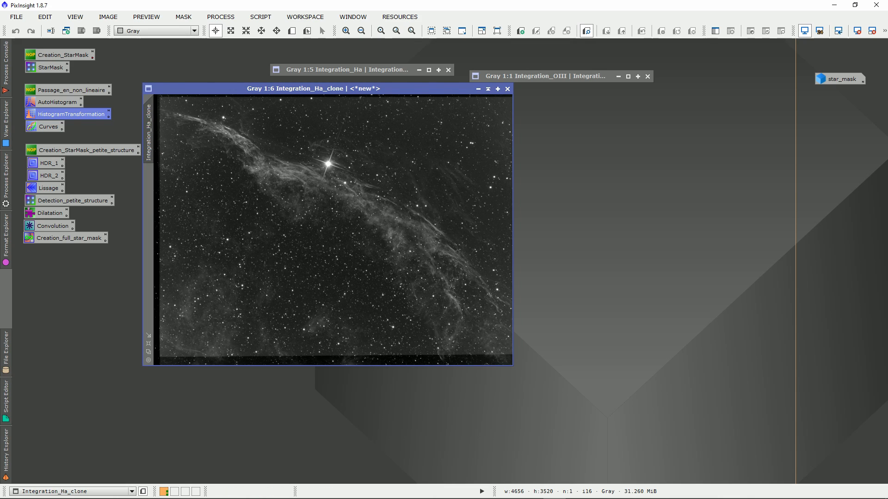
Open the saved HDR_1 process, keep it at 5 layers, and apply it to Integration_Ha_clone
double_click(48, 164)
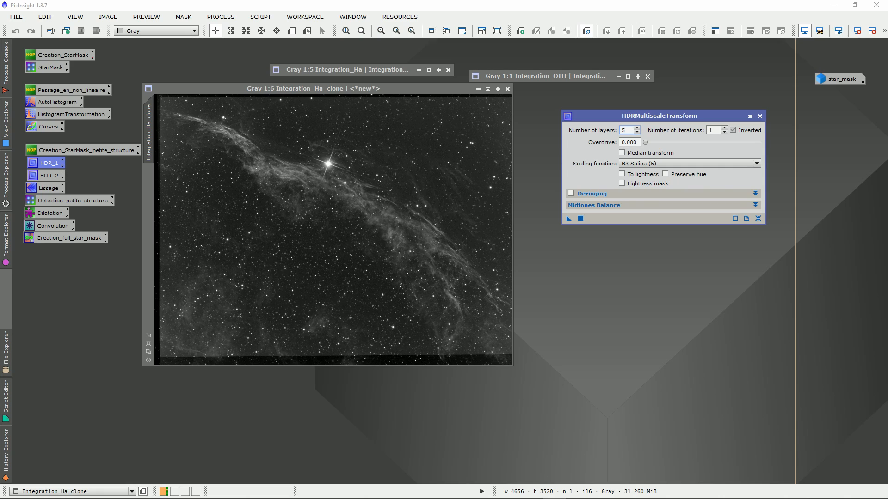
double_click(623, 130)
drag(569, 219, 298, 213)
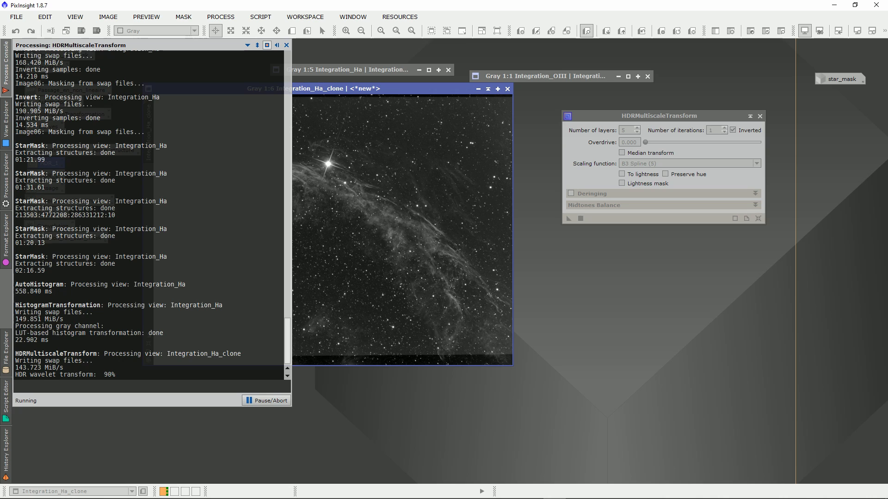
Compare the stars and nebula in Integration_Ha_clone before and after the HDR transform by undoing and redoing it
scroll(356, 252, up, 5)
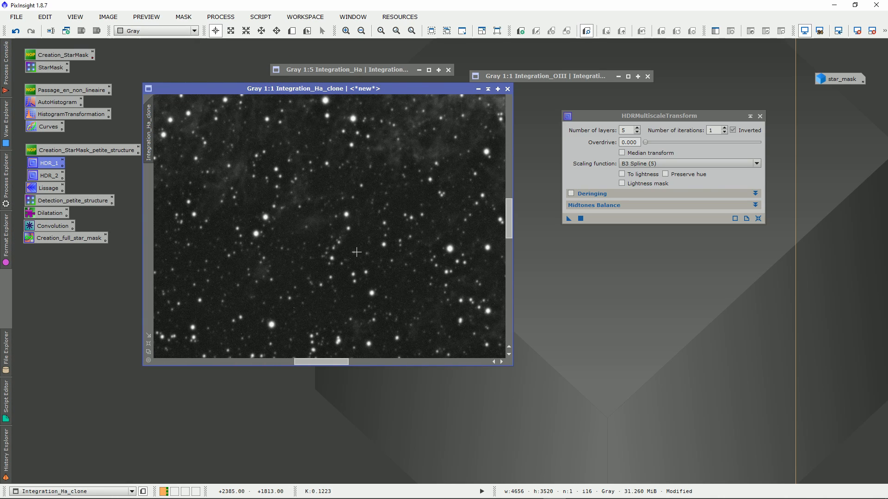
scroll(357, 252, up, 1)
click(16, 31)
click(31, 31)
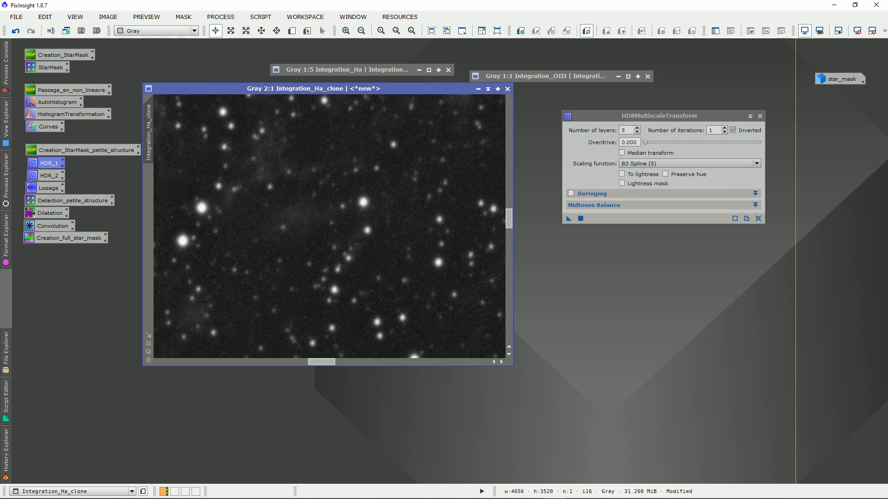
scroll(352, 169, down, 4)
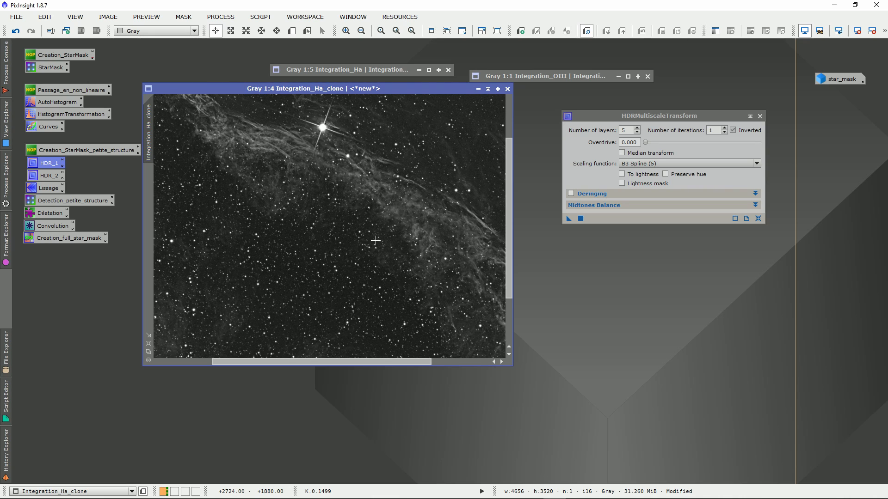
scroll(375, 241, down, 2)
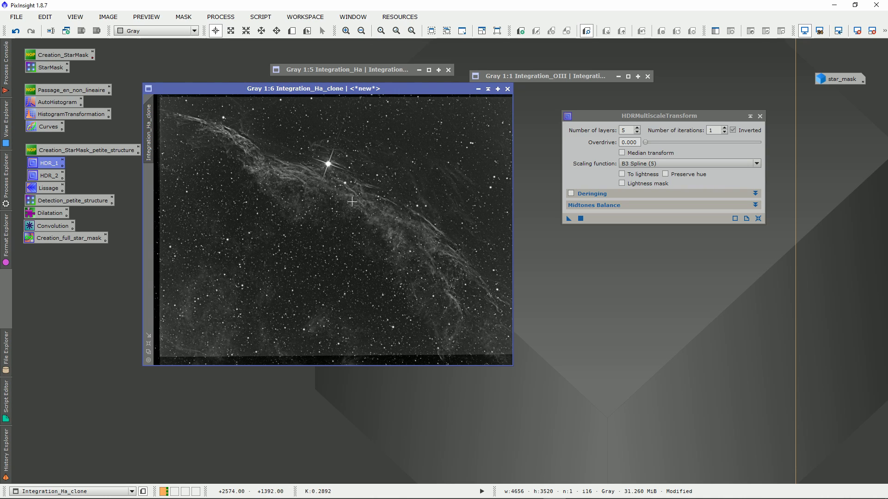
Apply the saved HDR_2 process with 3 layers to Integration_Ha_clone, check the stars and nebula, and close the process
double_click(48, 175)
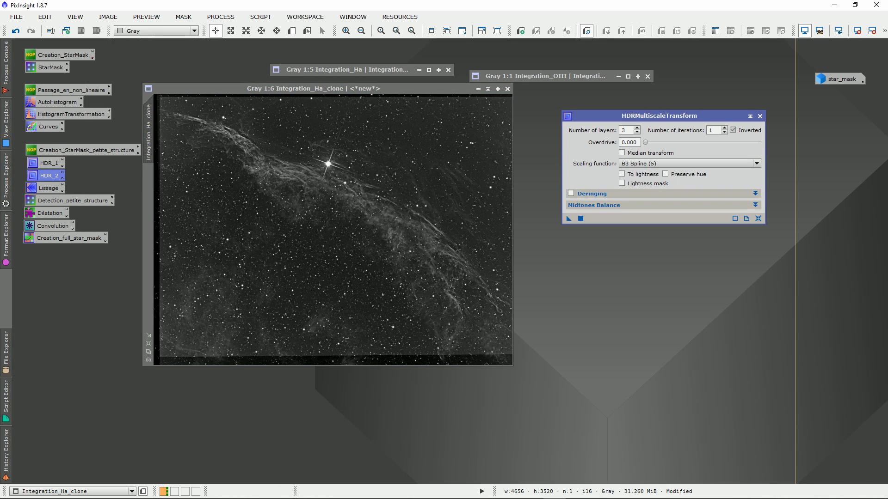
double_click(625, 130)
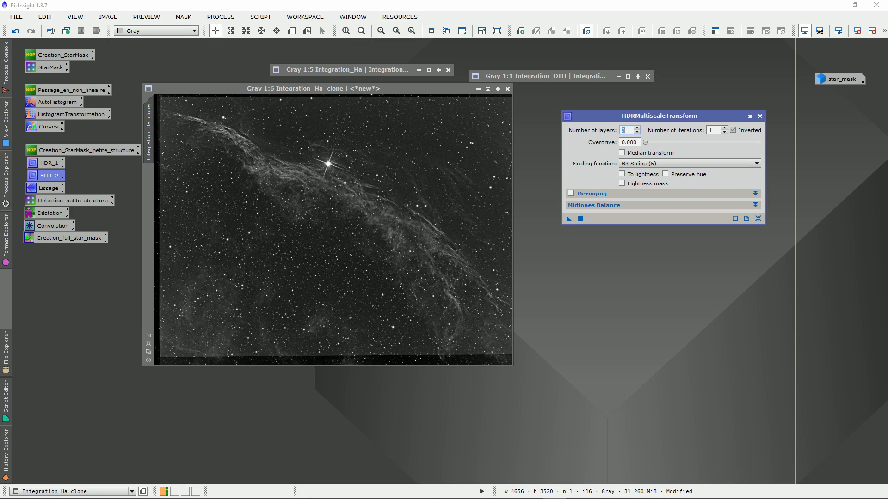
drag(569, 218, 304, 220)
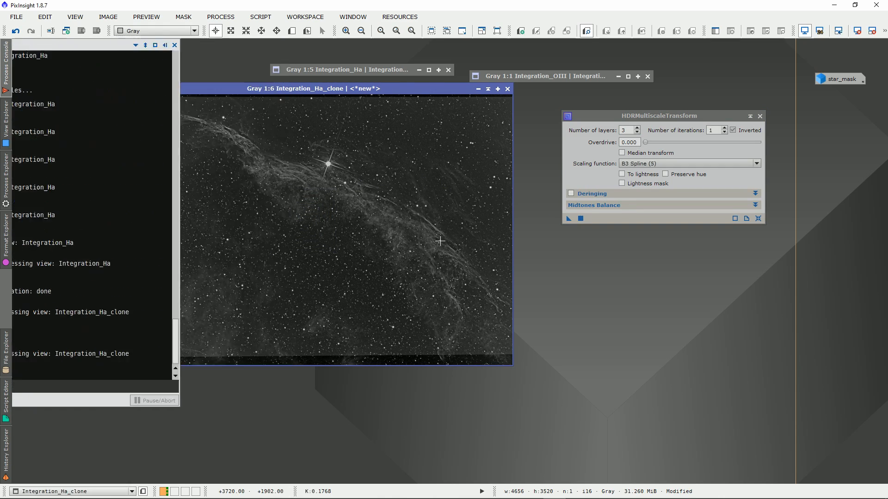
scroll(192, 234, up, 6)
scroll(192, 234, down, 5)
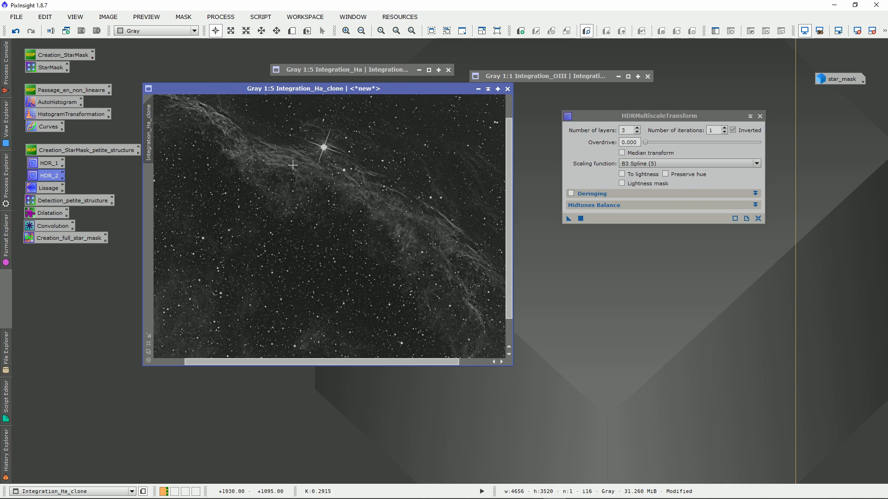
scroll(253, 152, down, 1)
scroll(287, 180, up, 4)
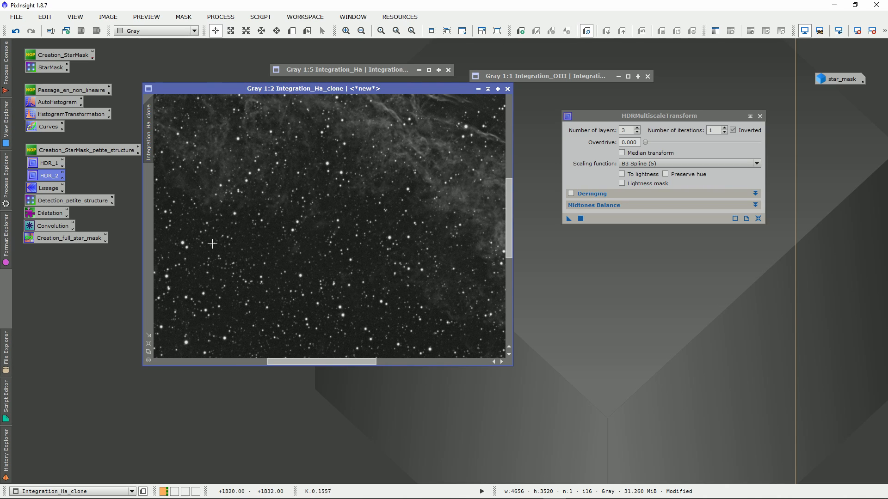
click(760, 116)
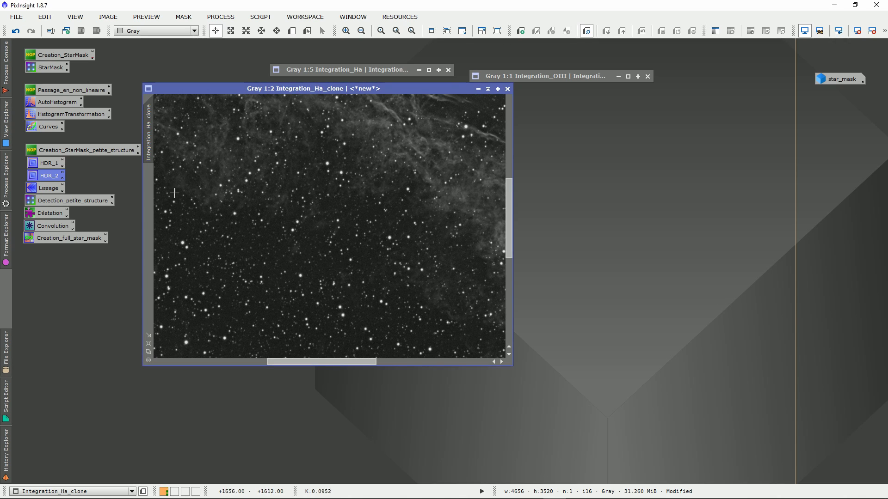
Open the saved Lissage process and inspect the background noise between the stars in Integration_Ha_clone
scroll(195, 193, up, 1)
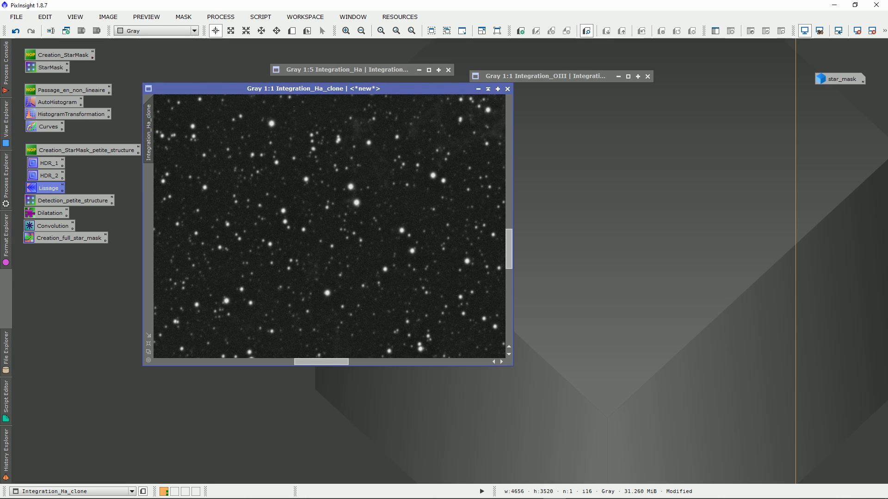
double_click(30, 187)
scroll(316, 204, up, 1)
scroll(319, 203, down, 2)
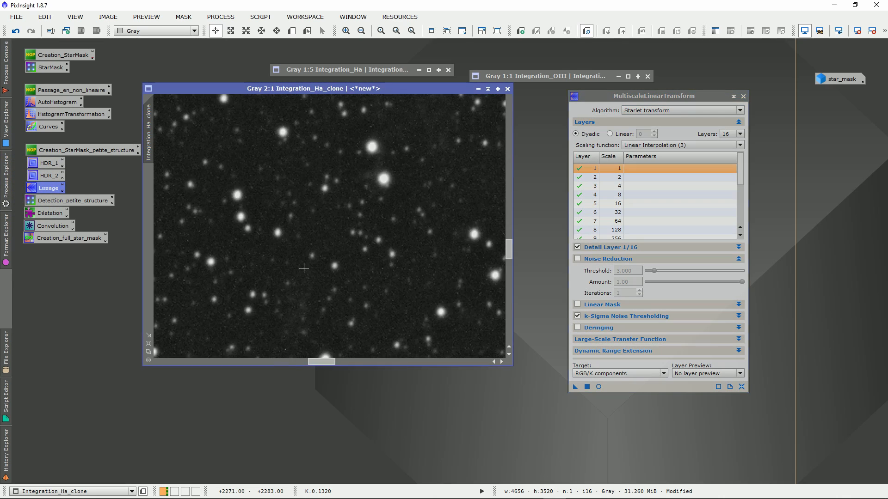
scroll(285, 214, up, 5)
scroll(284, 214, down, 3)
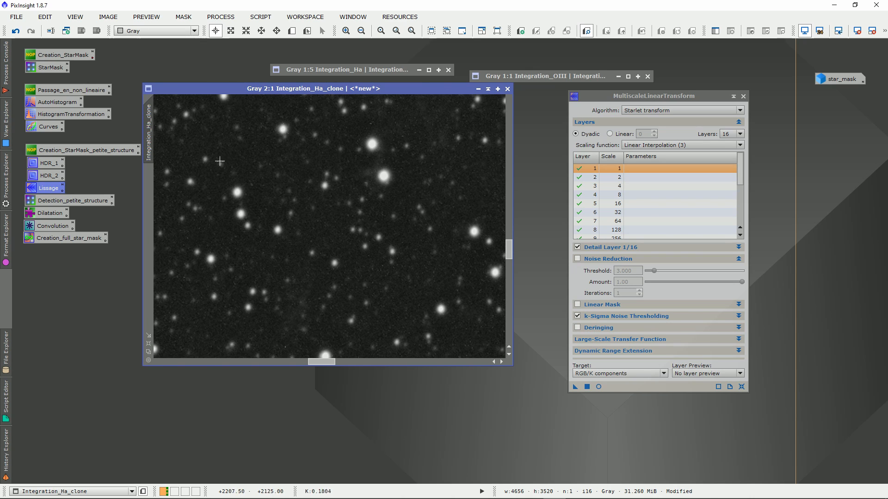
drag(508, 250, 509, 236)
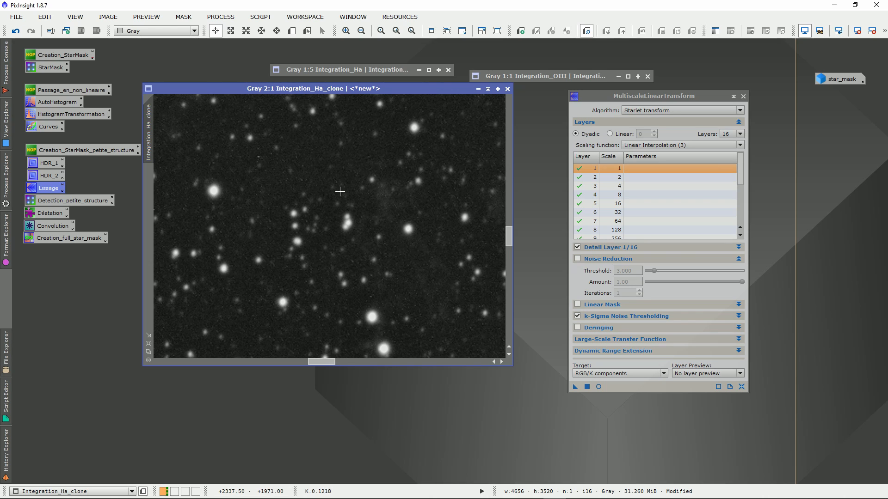
scroll(218, 184, down, 1)
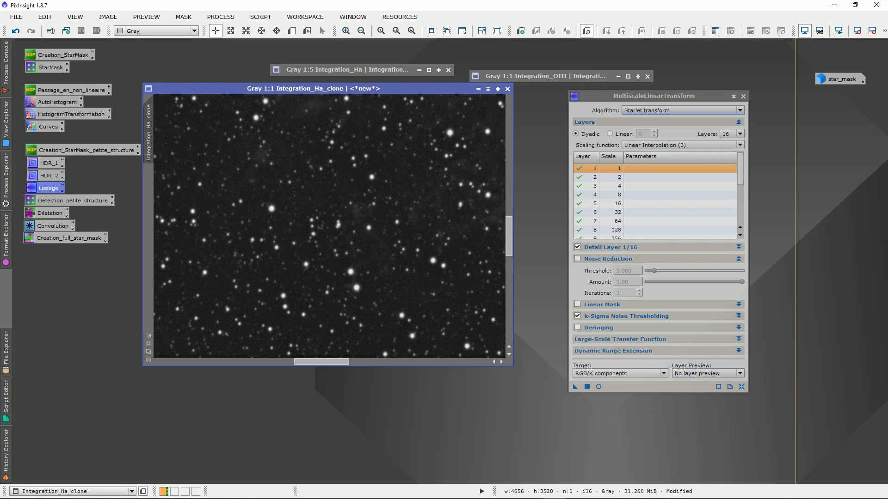
Review the 16 layers, keep k-Sigma Noise Thresholding enabled, and apply MultiscaleLinearTransform to Integration_Ha_clone
scroll(654, 199, down, 3)
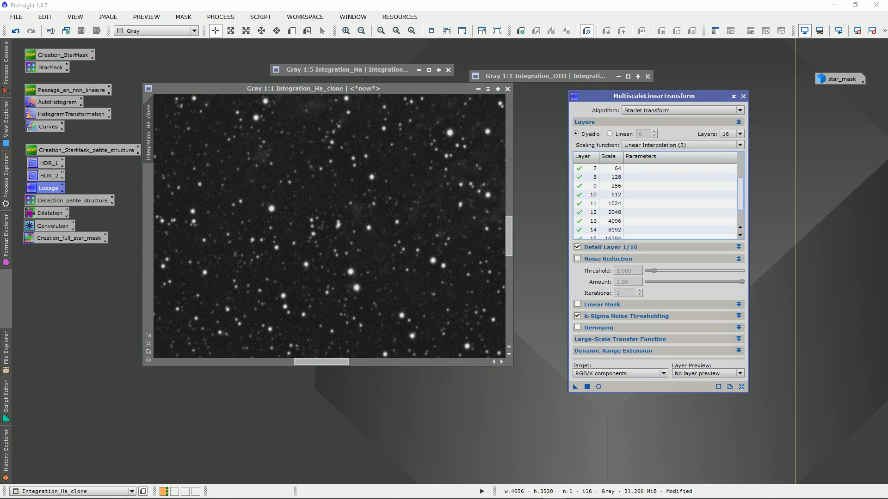
drag(741, 199, 740, 201)
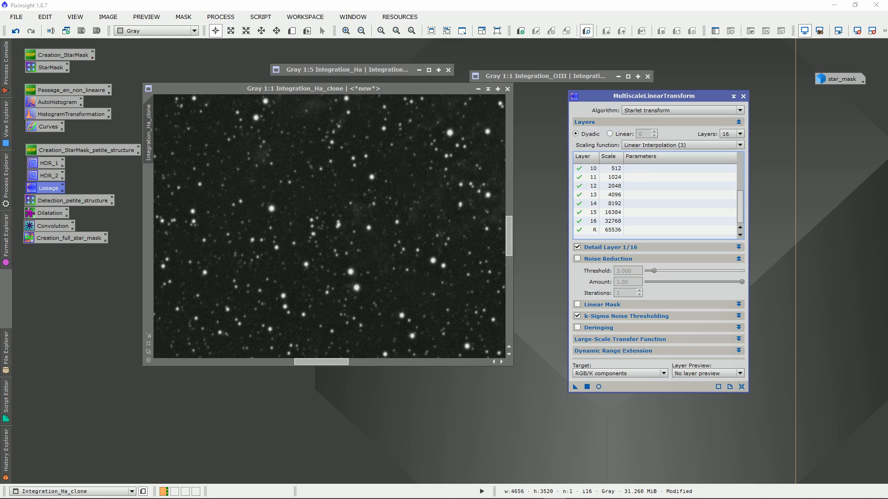
click(738, 247)
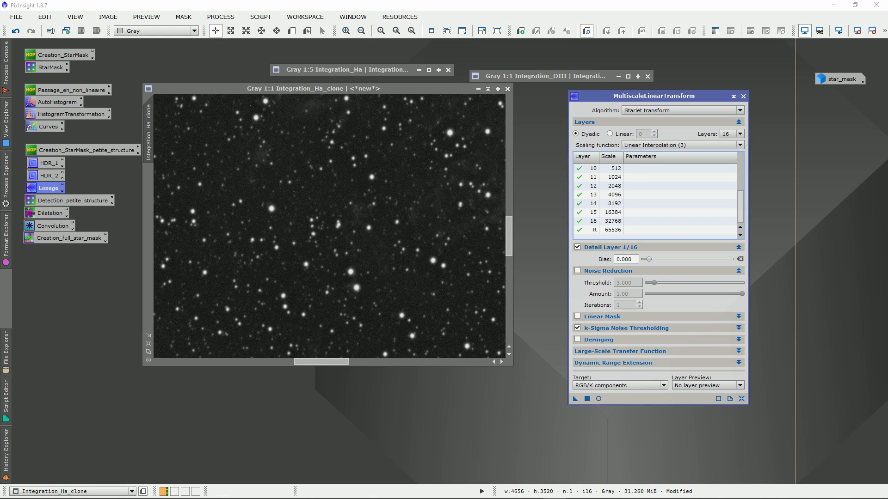
click(739, 247)
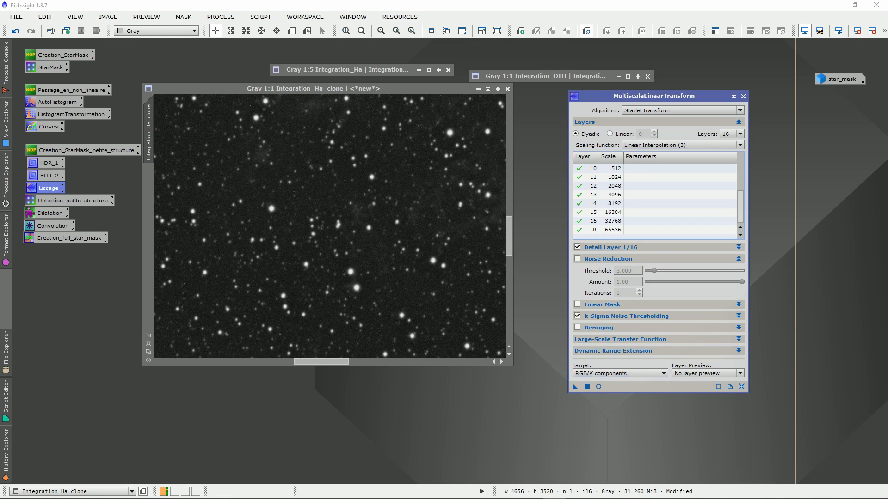
drag(575, 386, 317, 256)
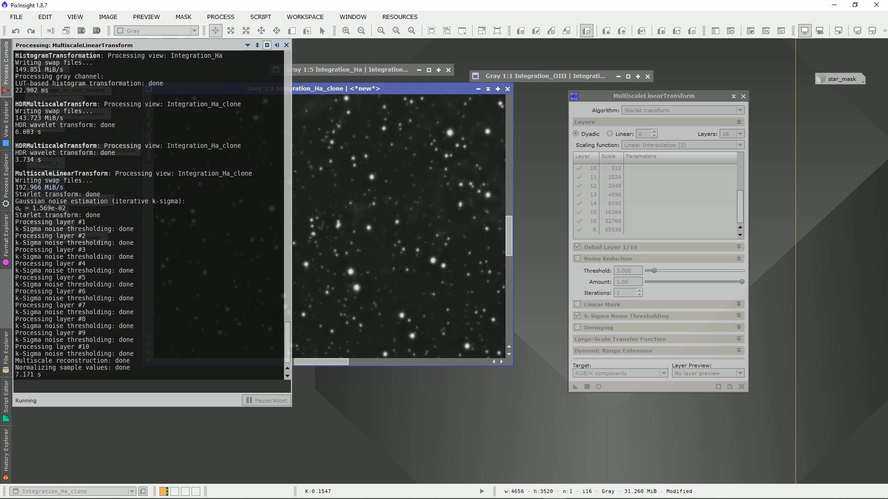
Compare the background noise in Integration_Ha_clone by undoing and redoing the smoothing, and close MultiscaleLinearTransform
scroll(312, 224, up, 2)
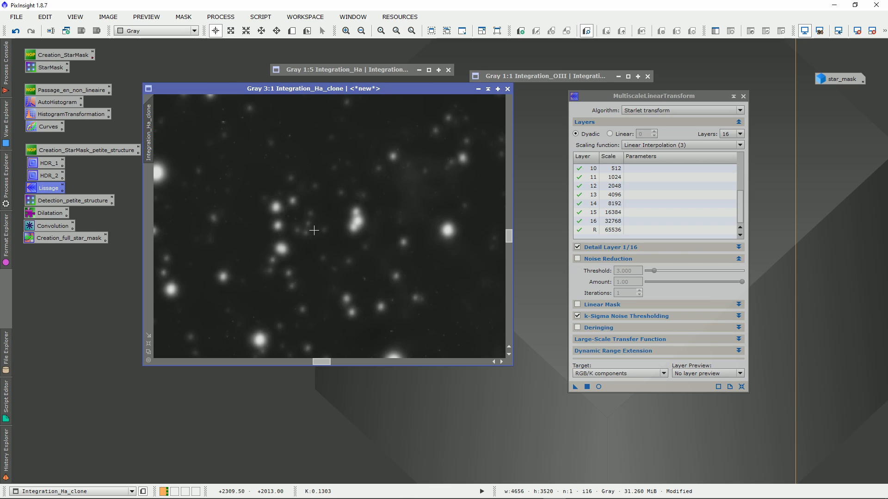
drag(509, 236, 508, 230)
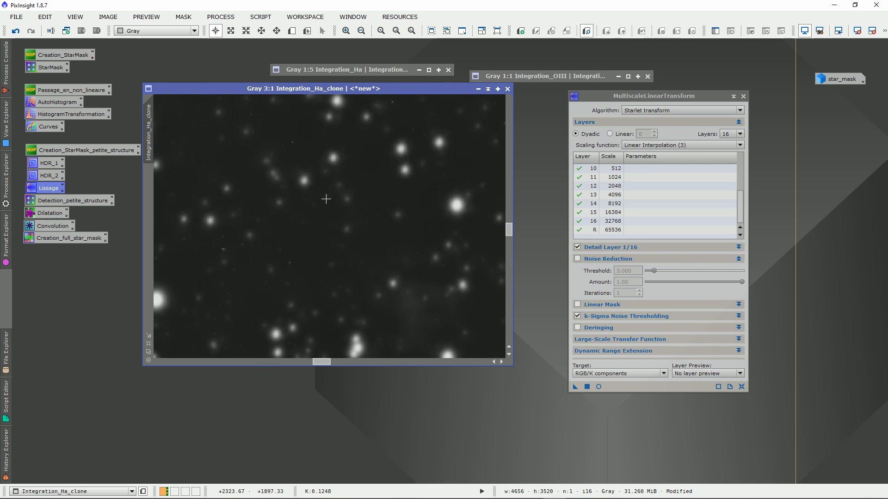
click(15, 31)
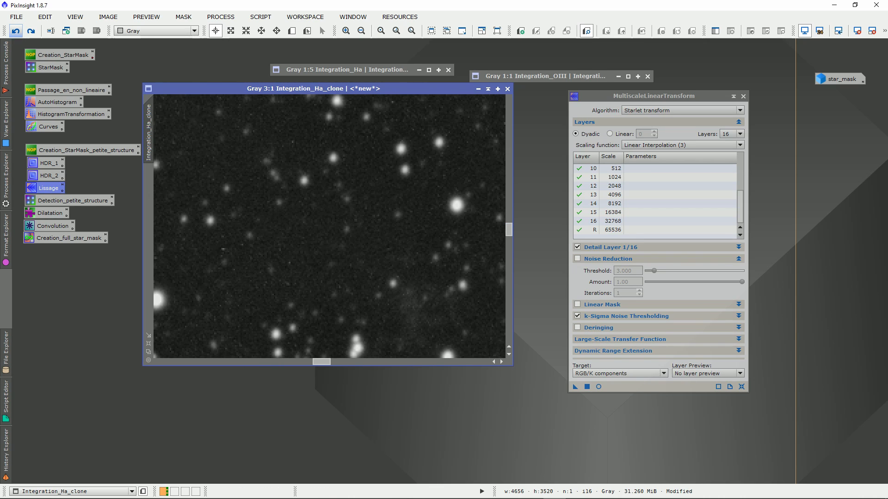
click(31, 31)
scroll(316, 275, down, 1)
scroll(316, 275, down, 4)
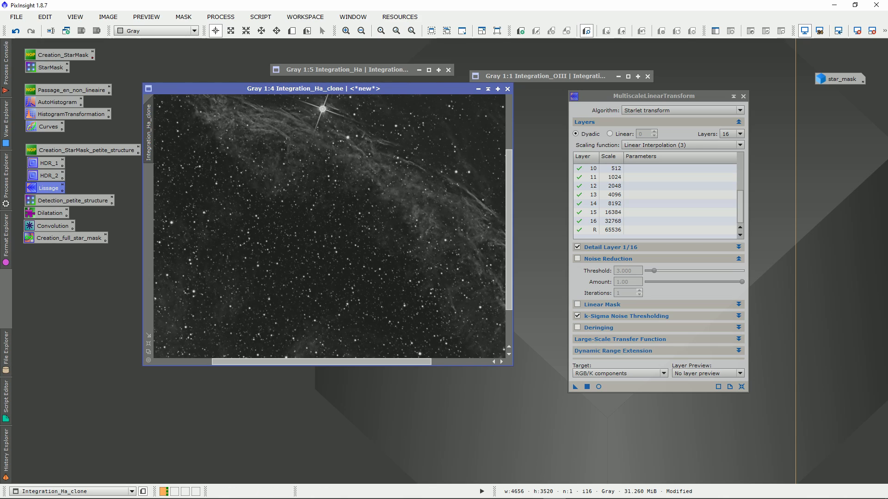
click(743, 96)
Apply the saved Detection_petite_structure process in Structure Detection mode at scale 5 to Integration_Ha_clone, and close the process
double_click(72, 200)
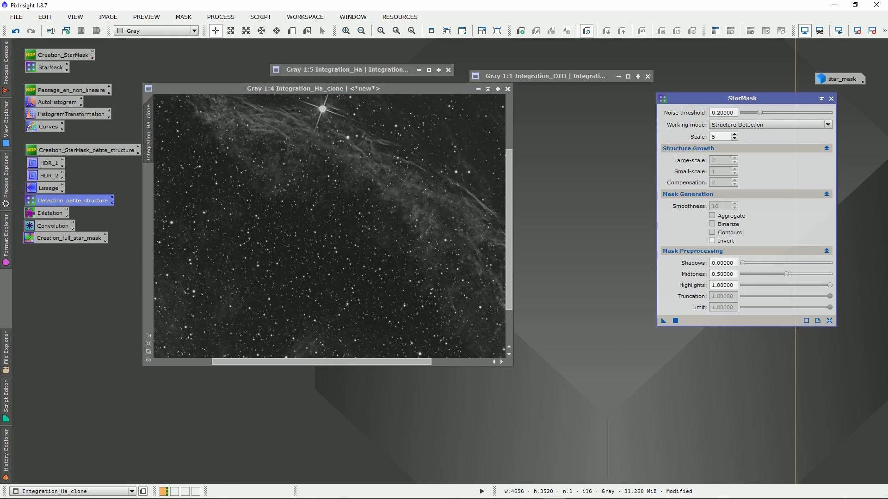
drag(742, 98, 634, 125)
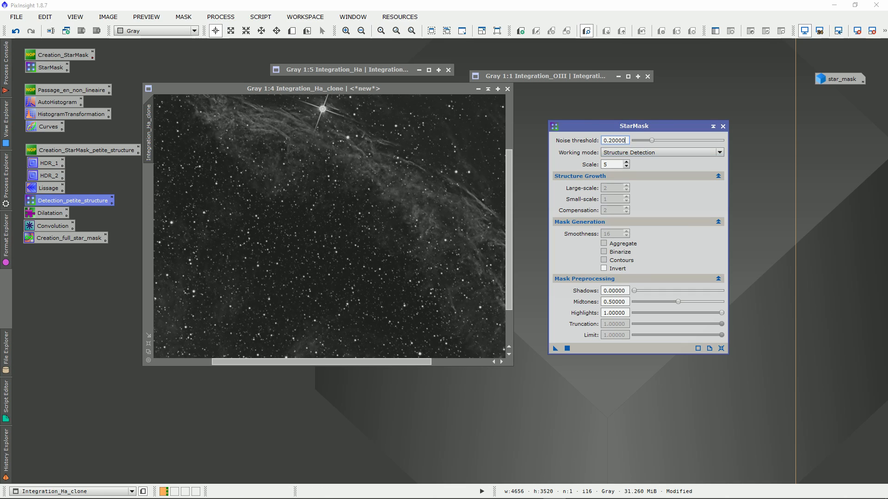
drag(634, 126, 626, 119)
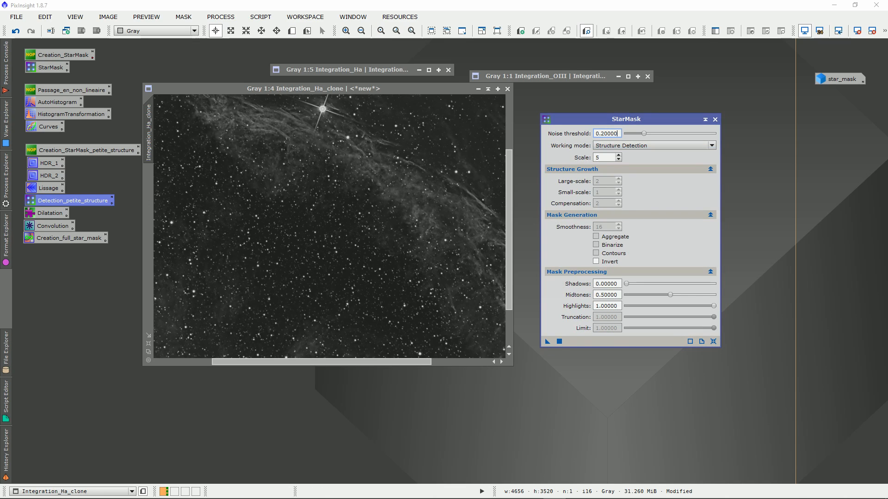
click(655, 145)
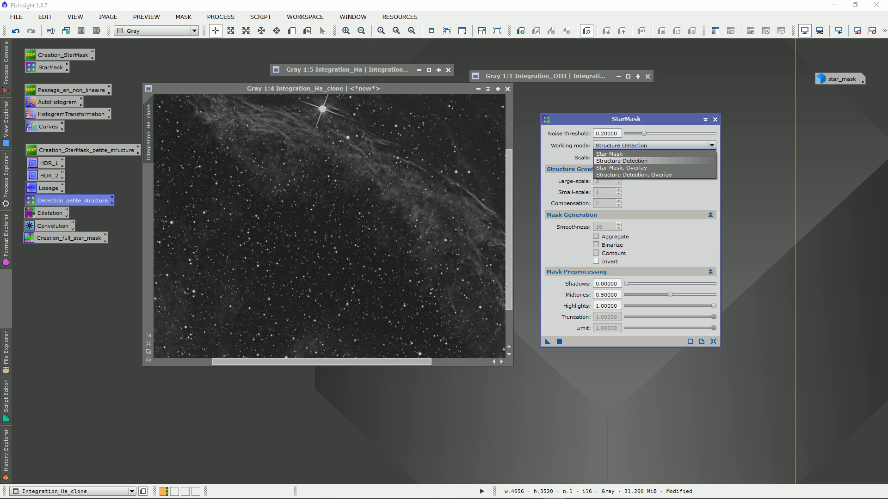
click(622, 161)
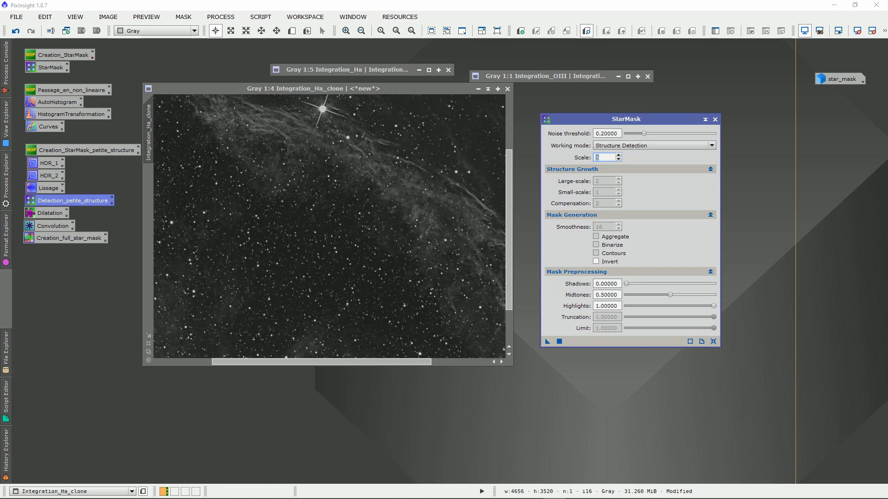
drag(547, 341, 303, 247)
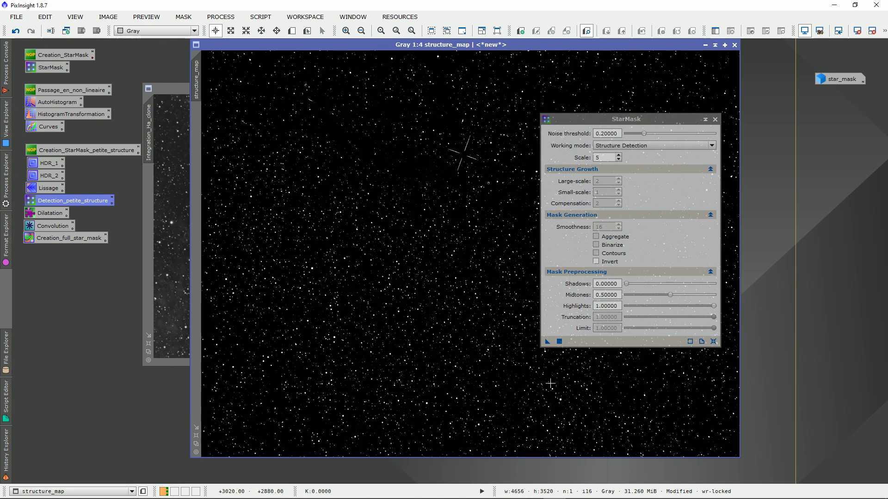
drag(500, 45, 387, 45)
click(715, 119)
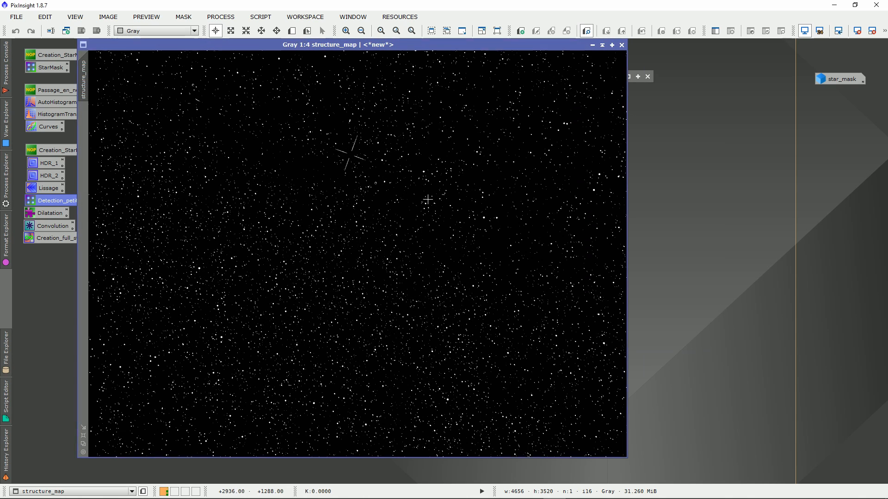
Restore star_mask to compare its stars with those in structure_map, and minimize it again
scroll(347, 208, down, 2)
scroll(406, 212, up, 1)
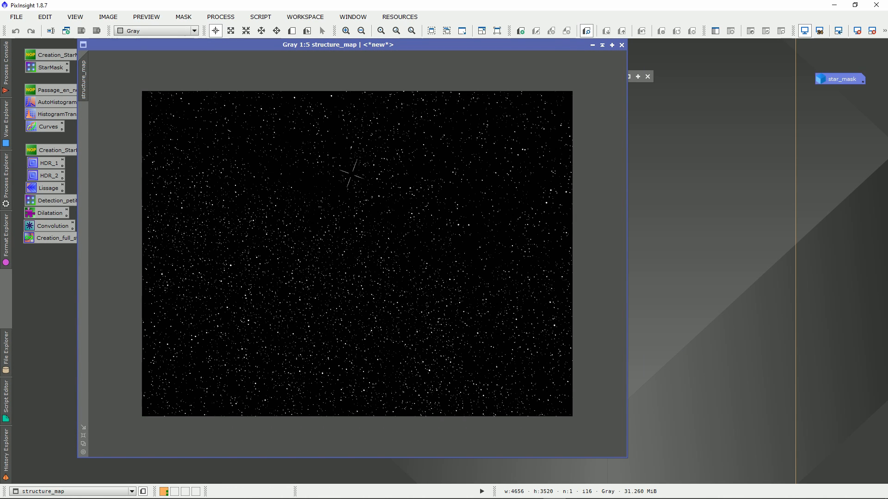
double_click(841, 79)
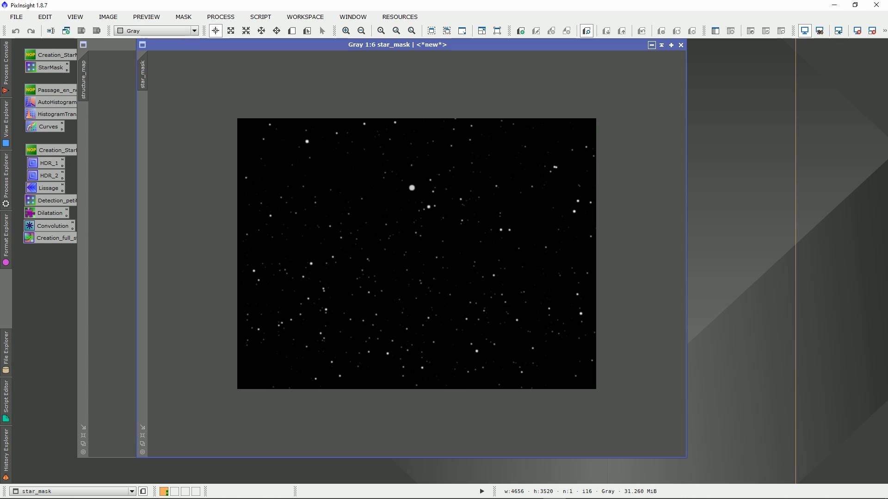
click(652, 45)
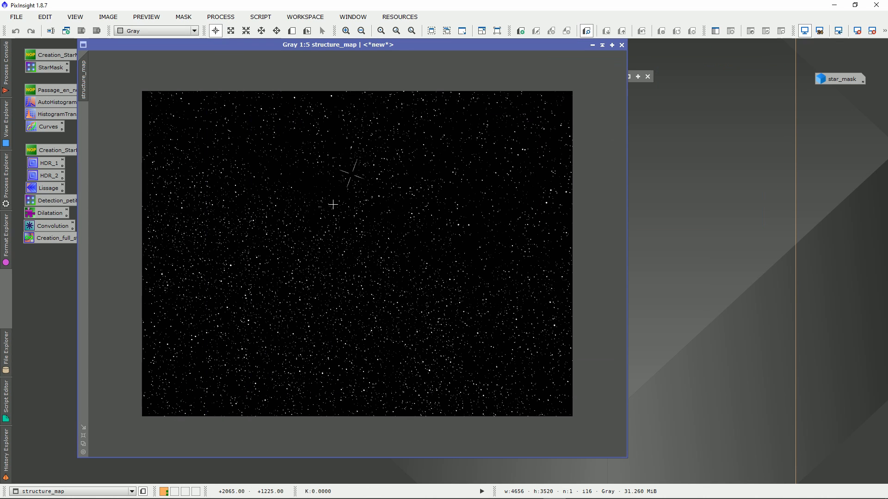
Examine structure_map at close range for the small stars, the bright star's spikes, and any stray nebula structures
scroll(347, 215, up, 4)
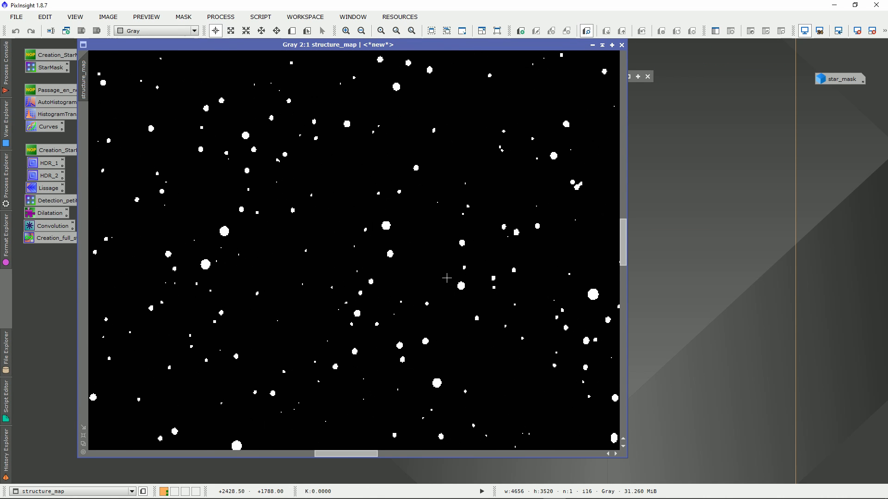
scroll(388, 222, down, 4)
scroll(402, 258, up, 1)
scroll(440, 253, up, 1)
drag(623, 204, 624, 110)
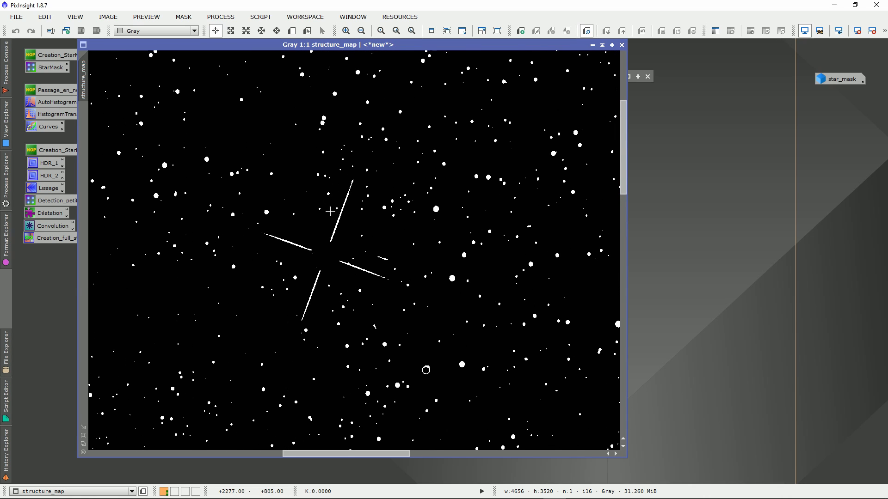
drag(623, 139, 624, 133)
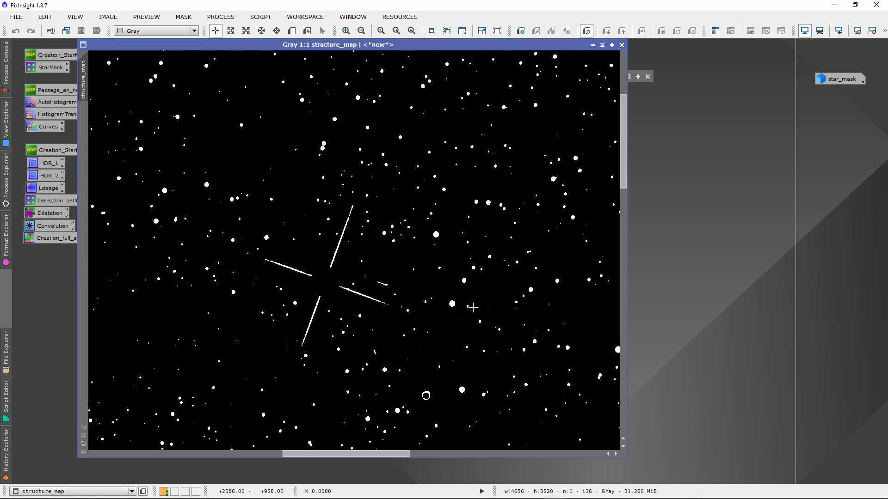
drag(624, 171, 623, 190)
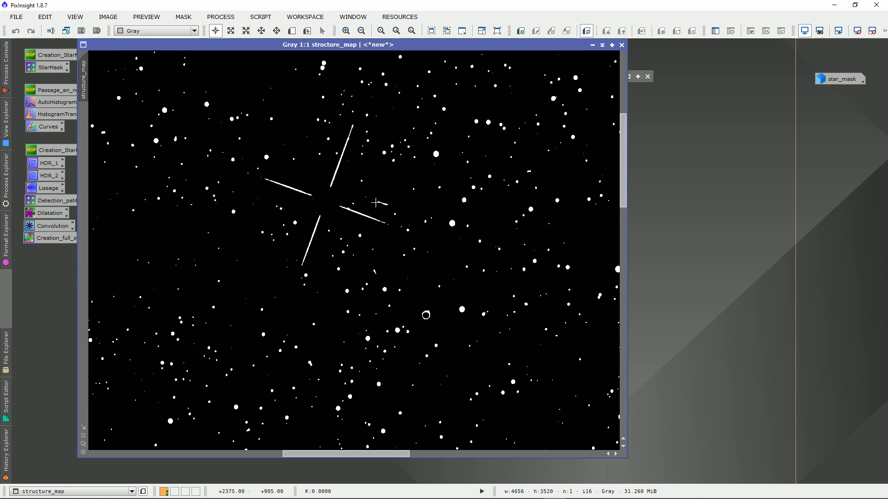
drag(352, 454, 239, 454)
drag(623, 185, 623, 150)
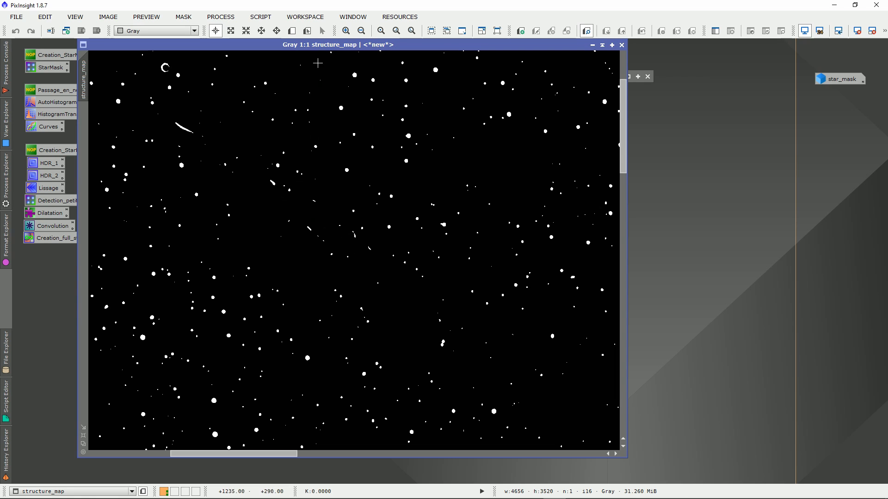
Start CloneStamp with structure_map as its target and place its window clear of the stray structures
drag(278, 45, 290, 44)
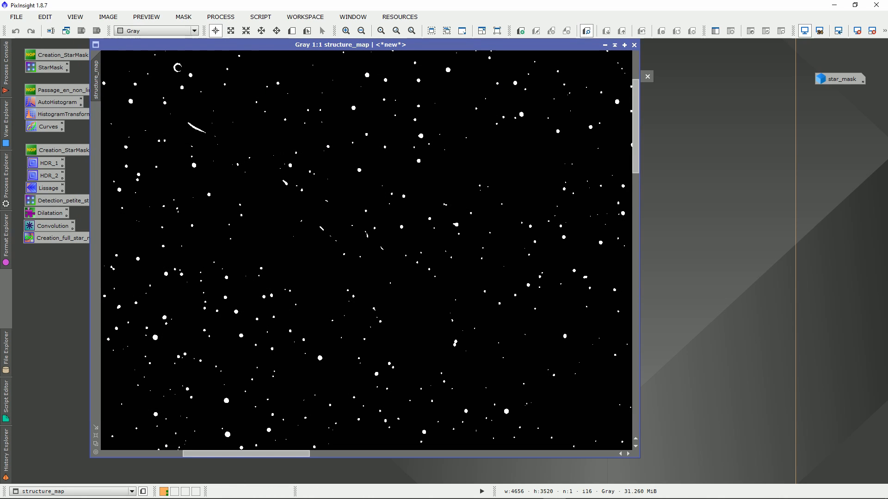
click(220, 16)
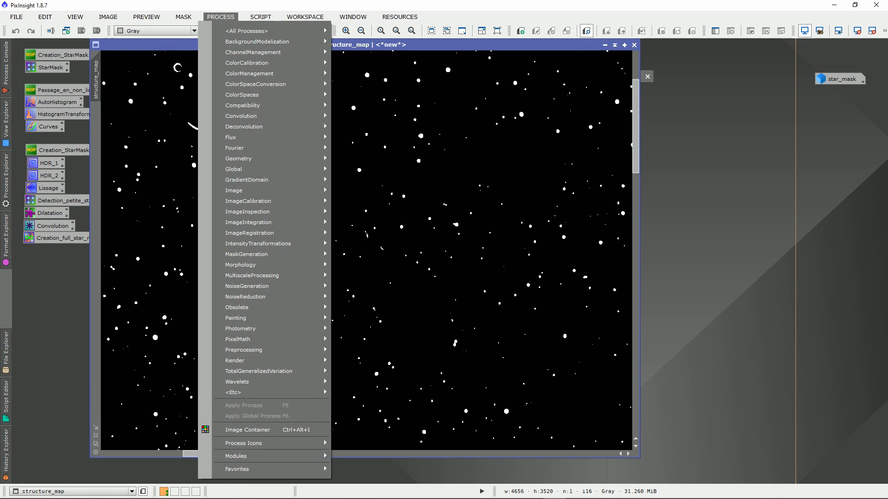
mouse_move(324, 28)
click(372, 216)
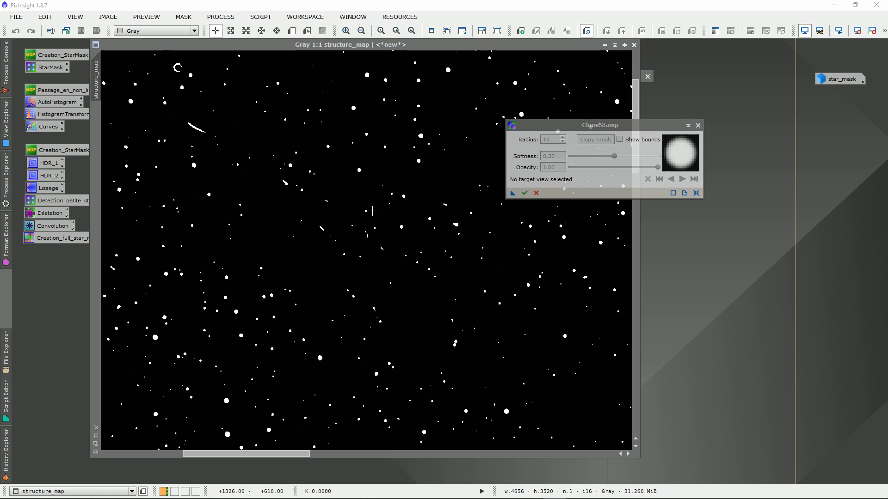
drag(603, 122, 627, 103)
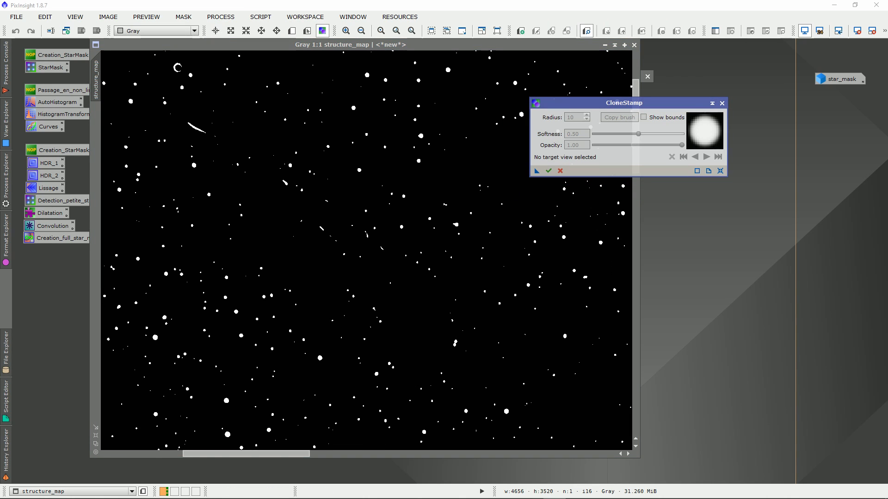
click(318, 161)
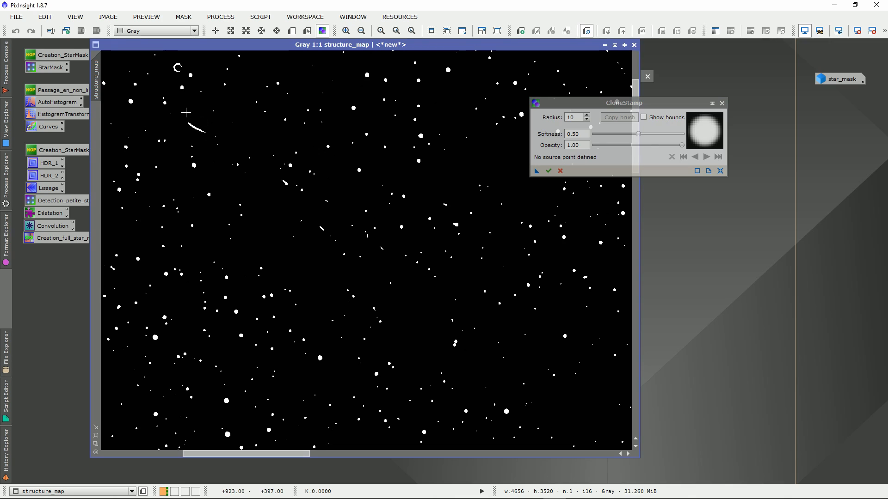
drag(624, 103, 594, 85)
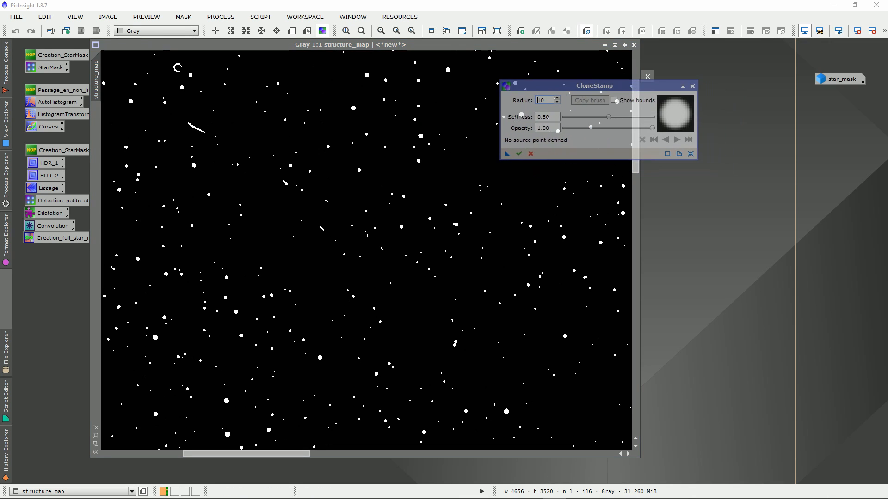
Clone black background over the elongated stray nebula streaks below the crescent-shaped star remnant in structure_map
ctrl+click(261, 132)
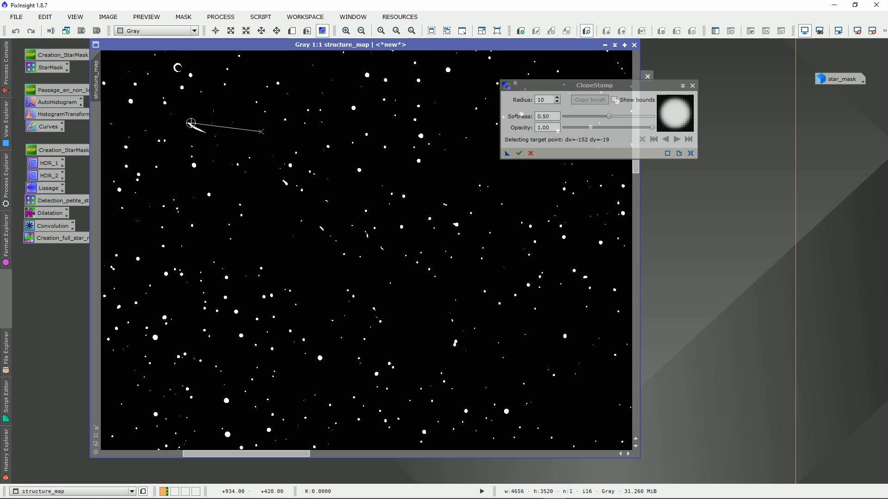
mouse_move(189, 123)
mouse_down()
mouse_move(206, 132)
mouse_move(189, 124)
mouse_up()
ctrl+click(283, 210)
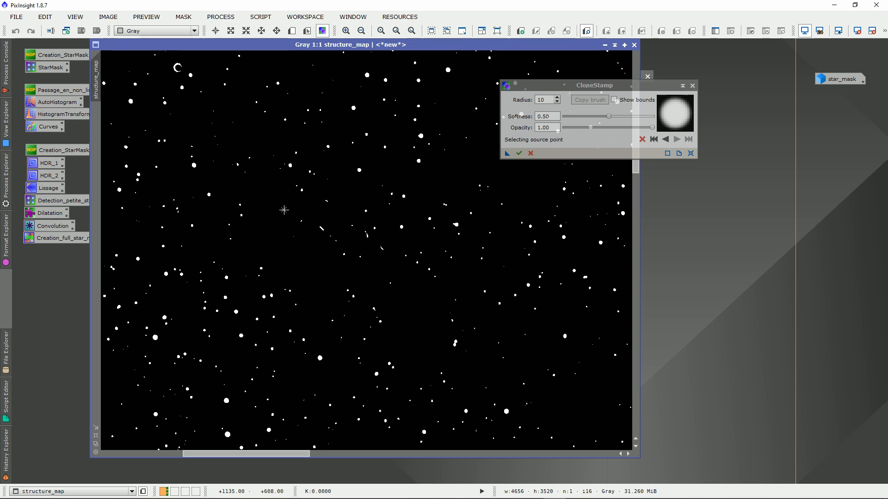
click(328, 201)
ctrl+click(313, 266)
mouse_move(319, 223)
mouse_down()
mouse_move(325, 245)
mouse_move(367, 234)
mouse_up()
ctrl+click(311, 268)
ctrl+click(317, 284)
click(382, 250)
Clone black background over the short stray streak just beside the bright star's diffraction spikes
drag(271, 454, 214, 454)
mouse_move(636, 168)
mouse_down()
mouse_move(636, 139)
mouse_move(636, 166)
mouse_up()
drag(190, 454, 353, 454)
ctrl+click(426, 338)
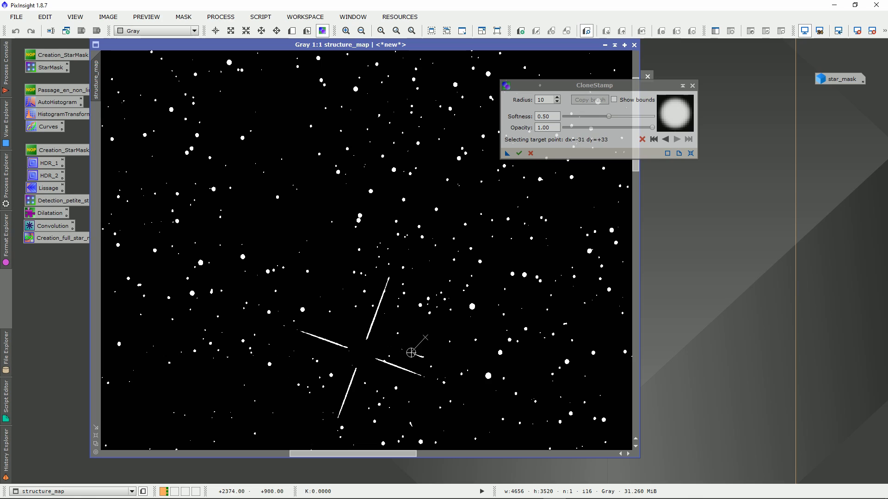
click(414, 354)
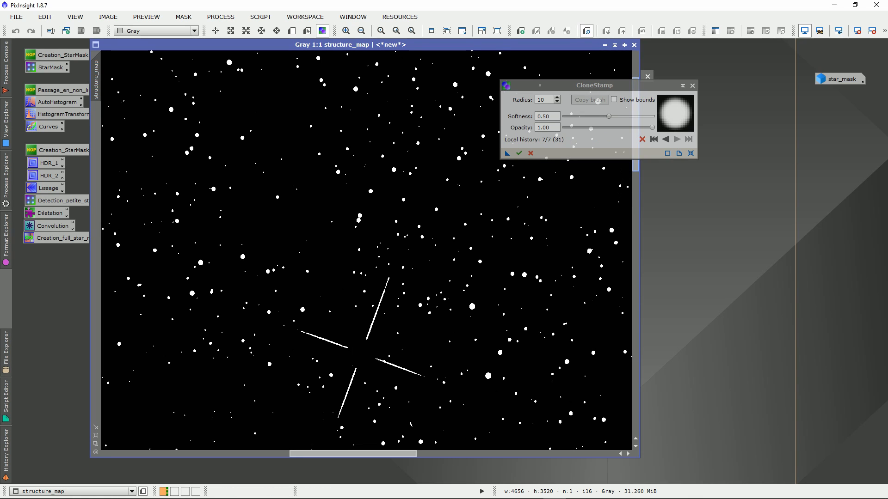
Clone black background over the small stray mark below the bright star's diffraction spikes
scroll(462, 322, down, 5)
scroll(462, 322, down, 6)
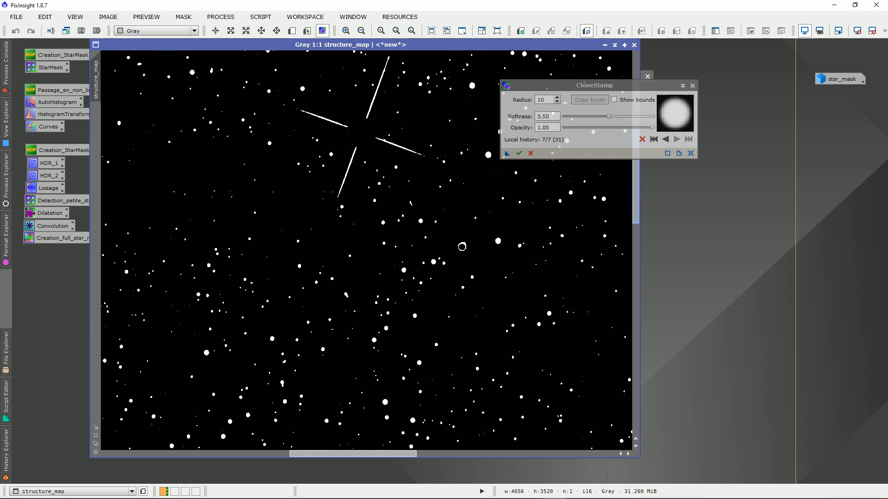
scroll(462, 323, up, 5)
scroll(416, 305, up, 1)
click(414, 293)
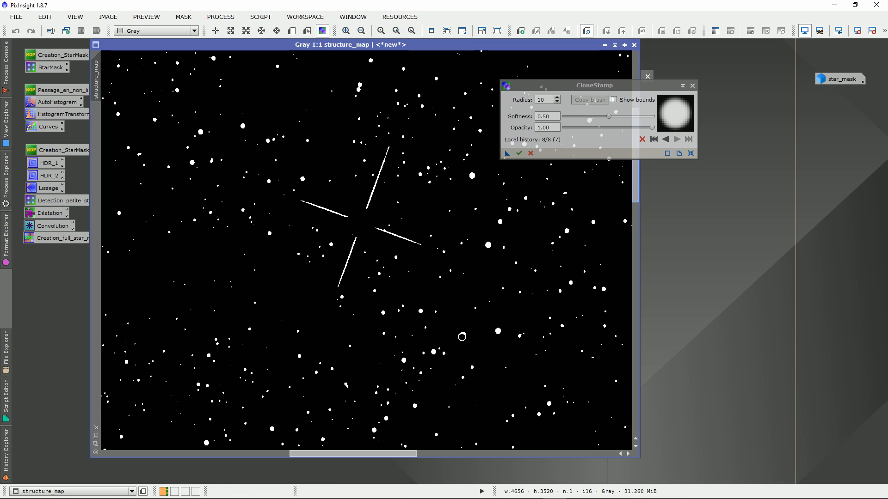
Clone black background over the stray structure near the upper-left corner of structure_map
scroll(486, 338, up, 3)
drag(370, 453, 194, 454)
scroll(460, 104, up, 6)
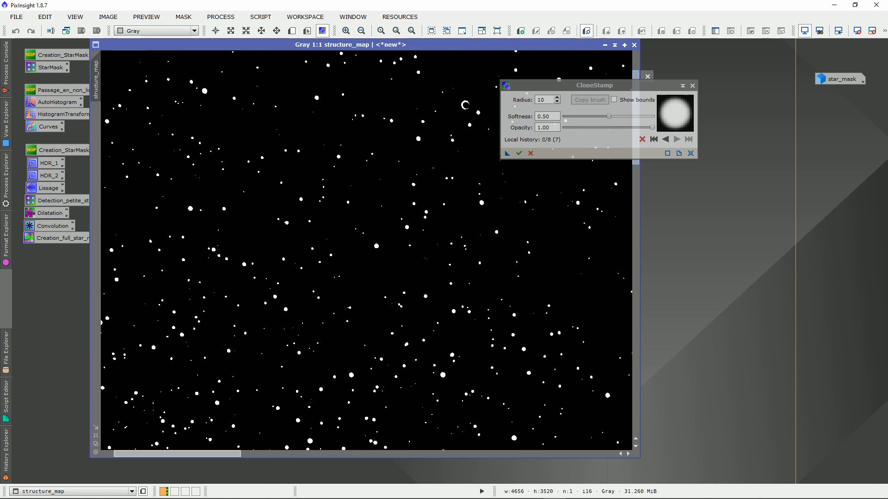
ctrl+click(221, 95)
click(194, 71)
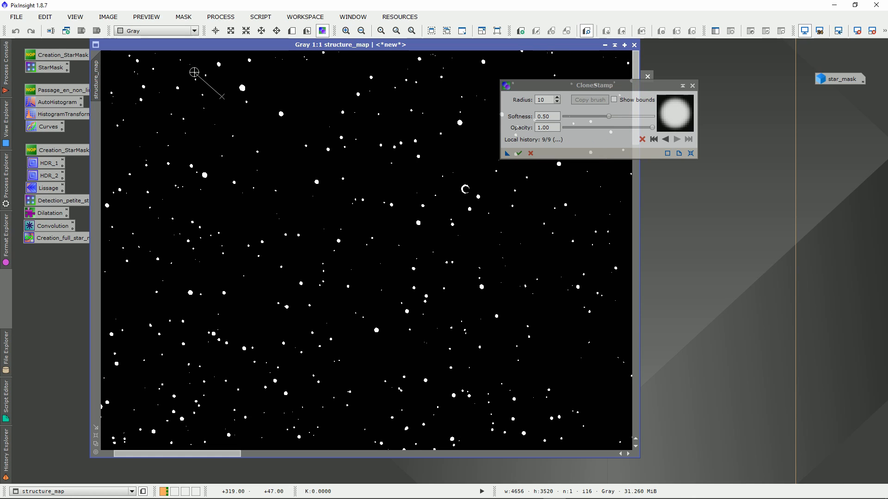
Check the rest of structure_map for stray structures and commit the CloneStamp corrections
mouse_move(611, 86)
mouse_down()
mouse_move(761, 134)
mouse_move(721, 116)
mouse_up()
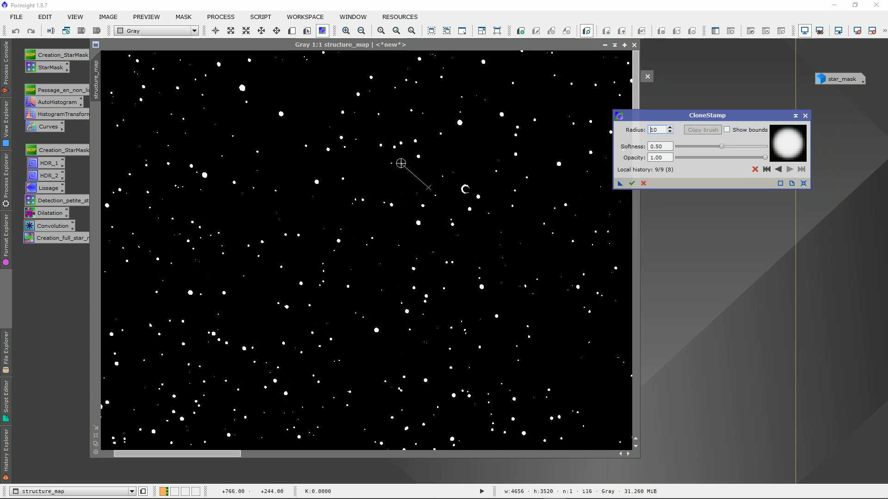
click(219, 454)
drag(220, 454, 408, 454)
drag(722, 116, 763, 114)
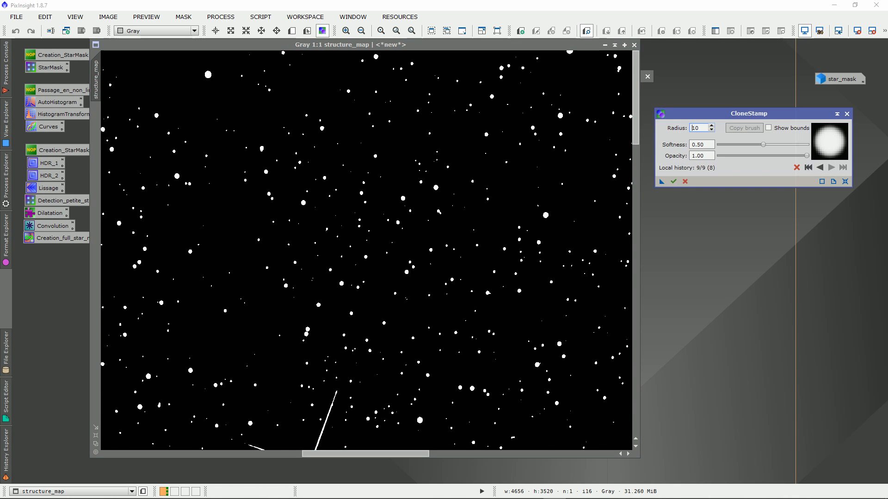
drag(636, 98, 635, 178)
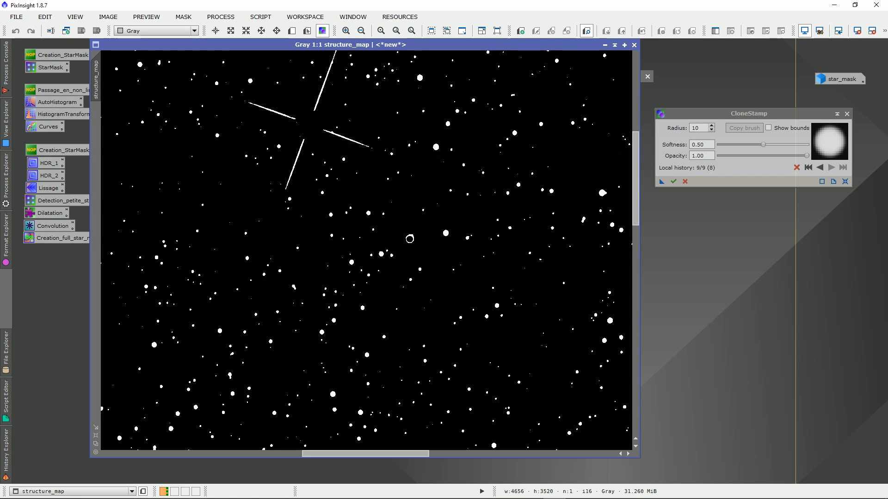
drag(722, 114, 716, 106)
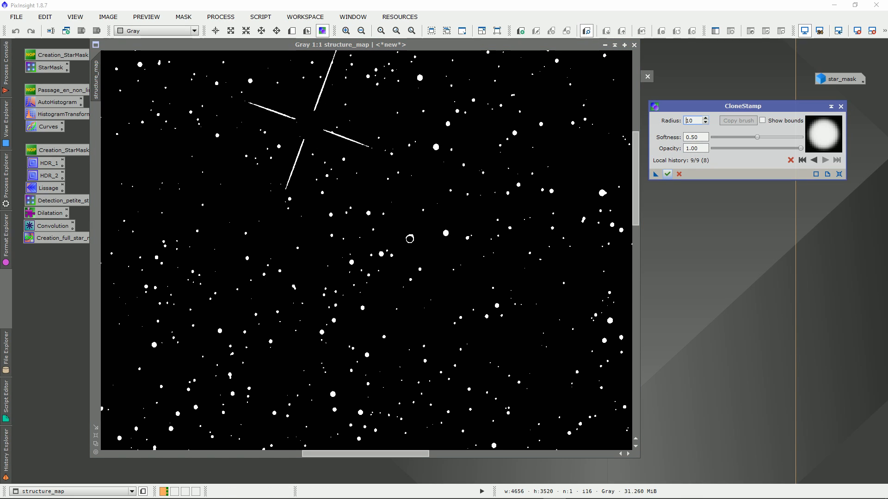
click(668, 174)
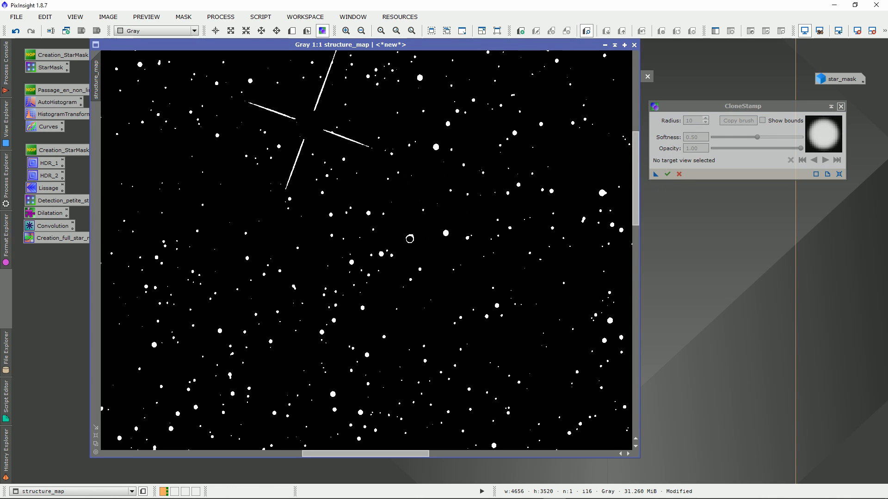
Examine the size and hard edges of the small stars in structure_map at close range
scroll(409, 238, down, 5)
scroll(424, 162, up, 1)
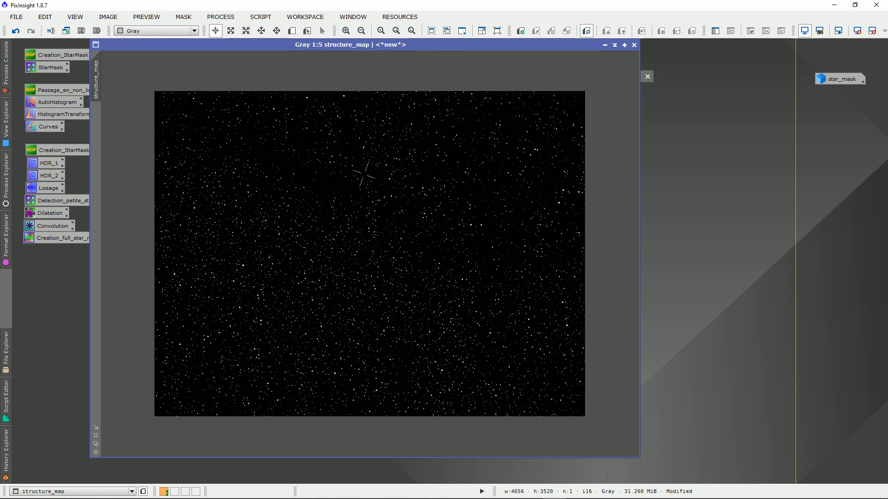
drag(414, 45, 456, 50)
scroll(433, 239, up, 6)
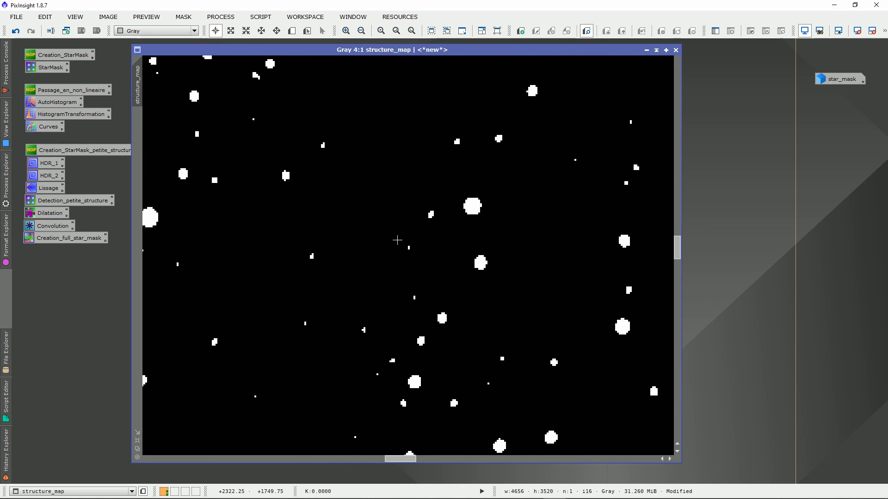
scroll(407, 255, up, 1)
scroll(471, 205, up, 1)
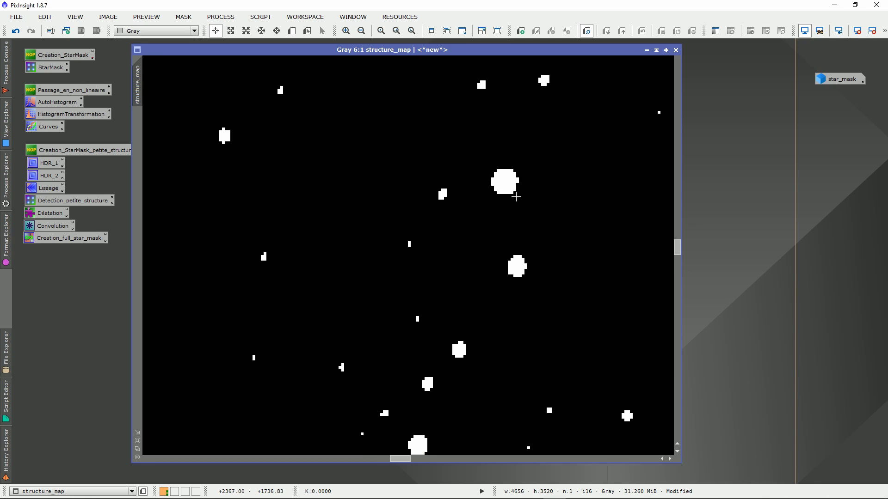
scroll(509, 198, down, 5)
scroll(462, 252, up, 3)
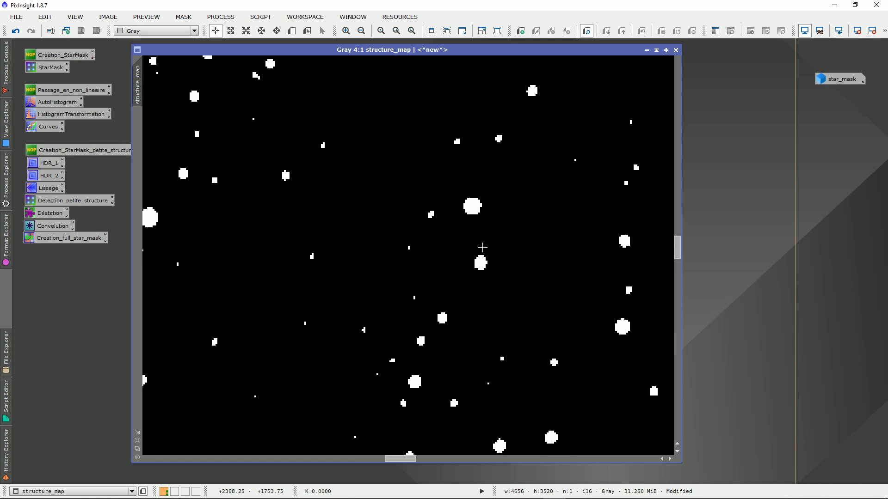
drag(677, 246, 677, 244)
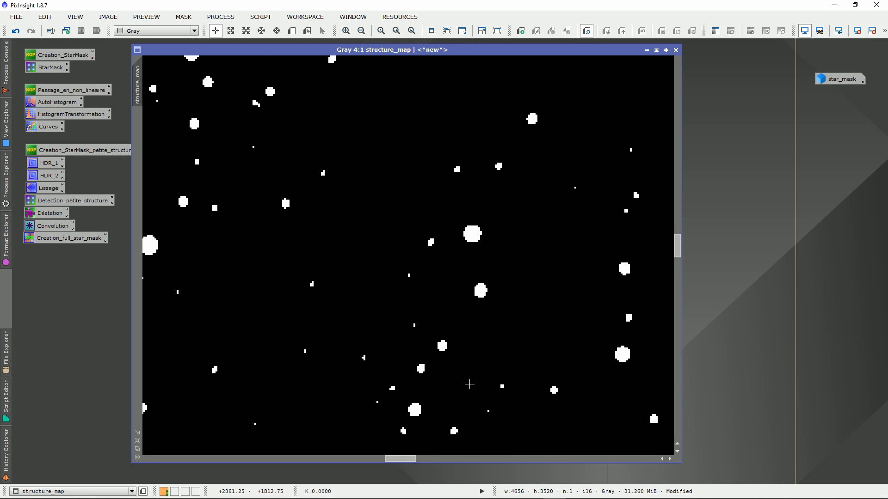
Apply the saved Dilatation process to structure_map with Dilation (Maximum), amount 0.30, one iteration and size 5, and close the process
click(50, 213)
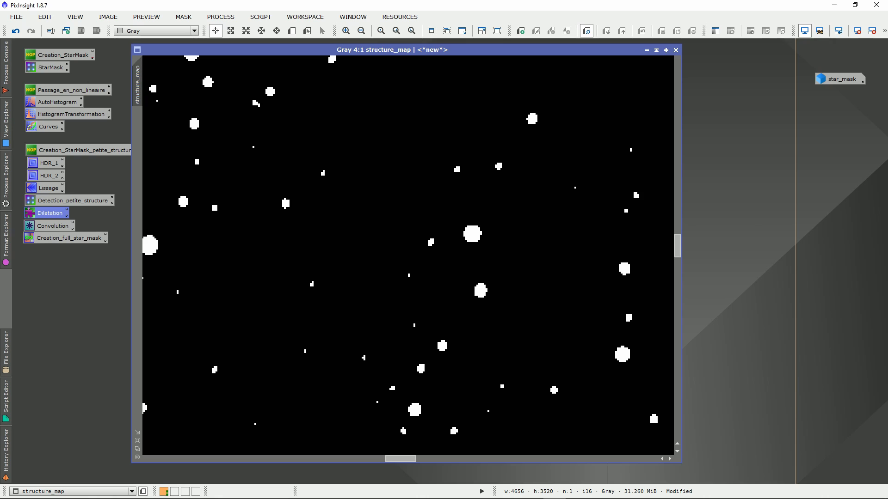
double_click(50, 213)
drag(670, 94, 694, 87)
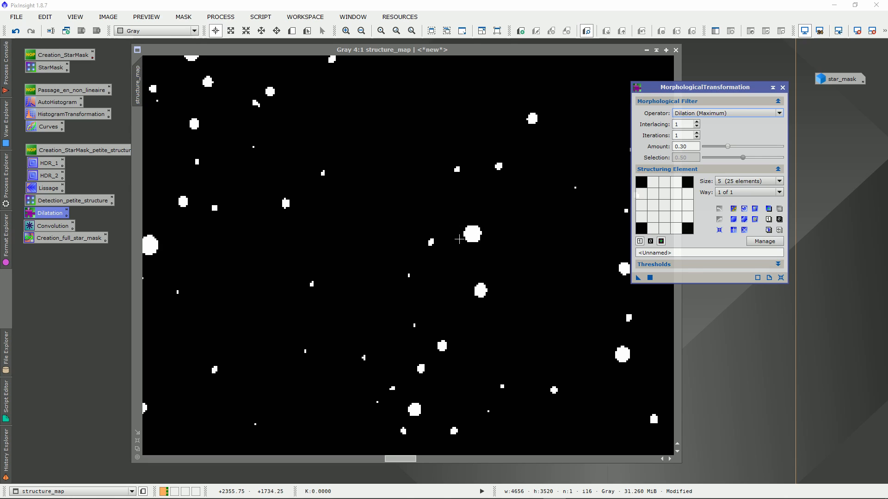
double_click(680, 146)
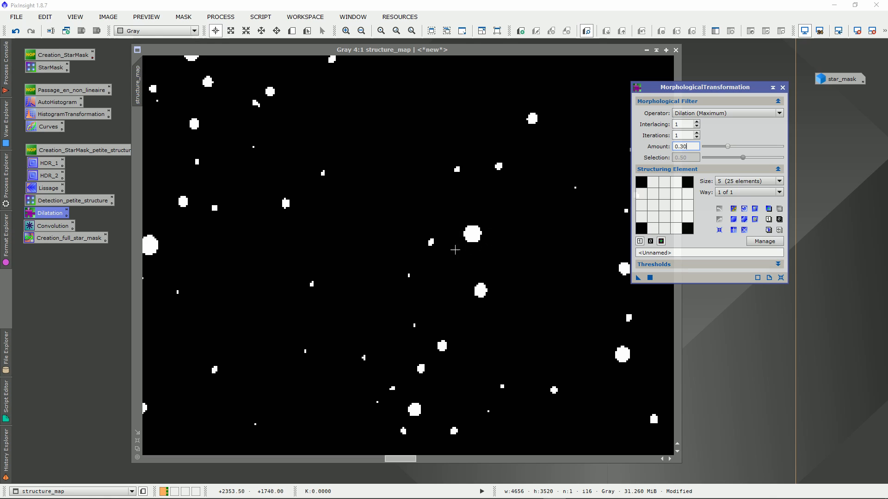
click(421, 267)
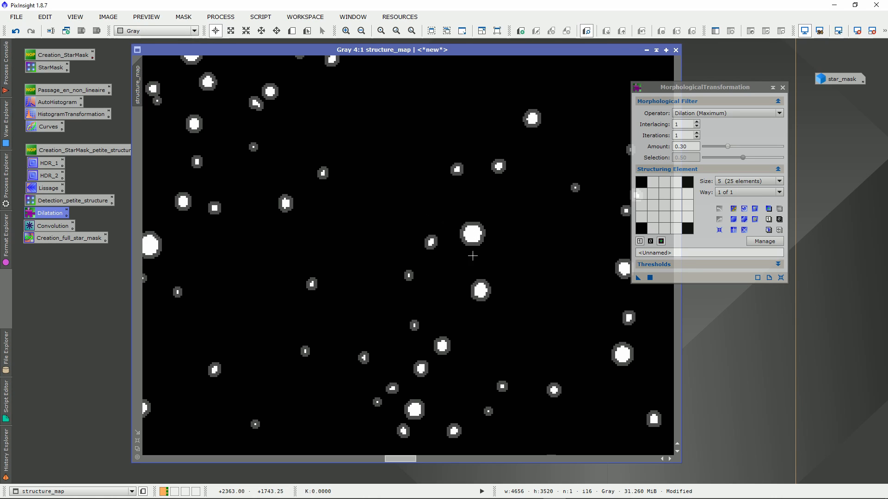
click(782, 87)
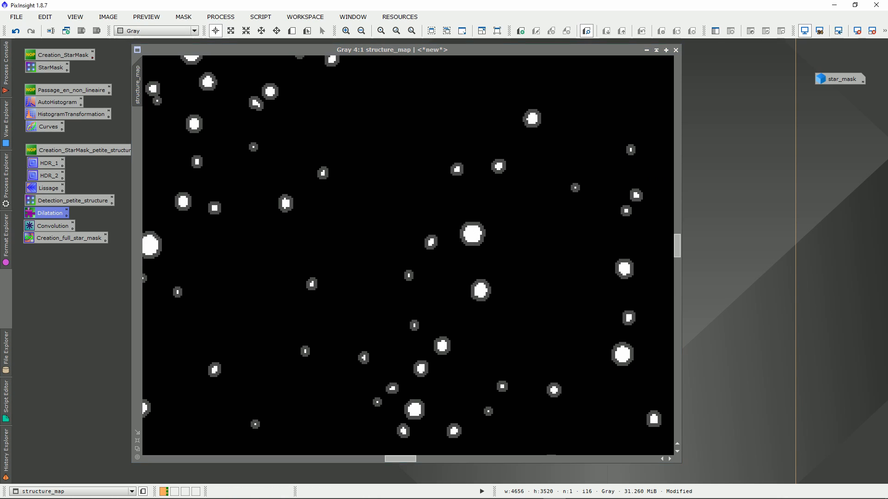
Apply the saved Convolution process to structure_map with StdDev 2.00 and Shape 2.00
double_click(29, 224)
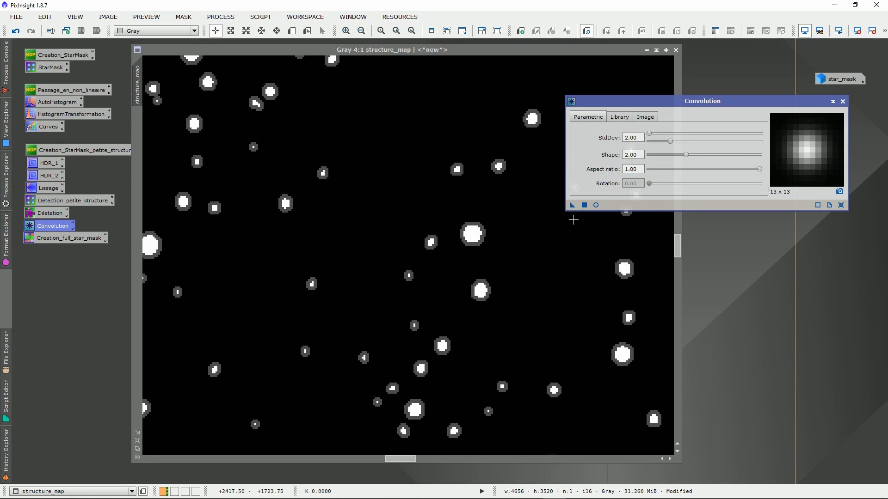
drag(573, 204, 444, 242)
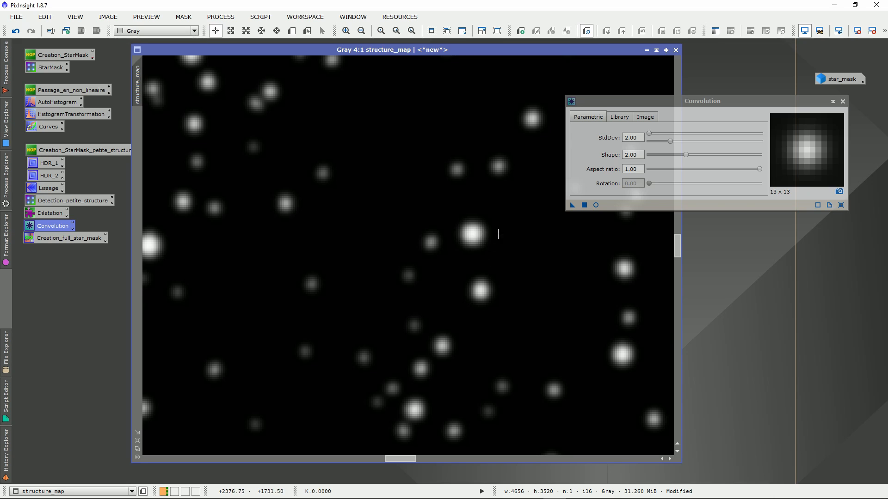
Examine the softened star edges and the overall star coverage of structure_map at several magnifications
scroll(464, 266, down, 2)
scroll(467, 271, down, 3)
scroll(424, 265, up, 3)
scroll(449, 211, up, 3)
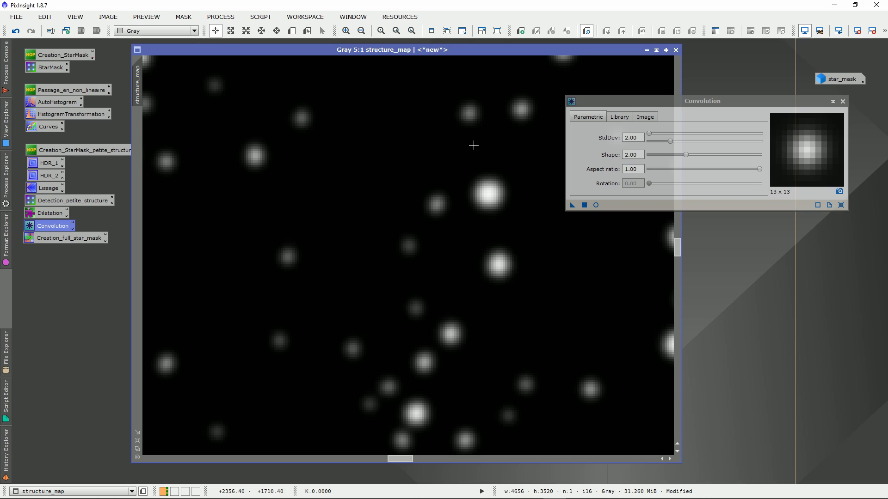
scroll(475, 302, down, 7)
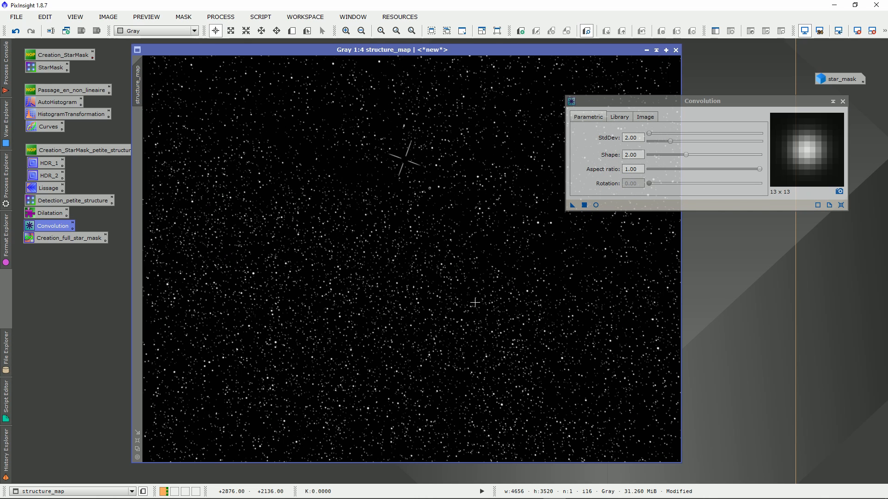
scroll(475, 302, down, 1)
scroll(452, 290, up, 7)
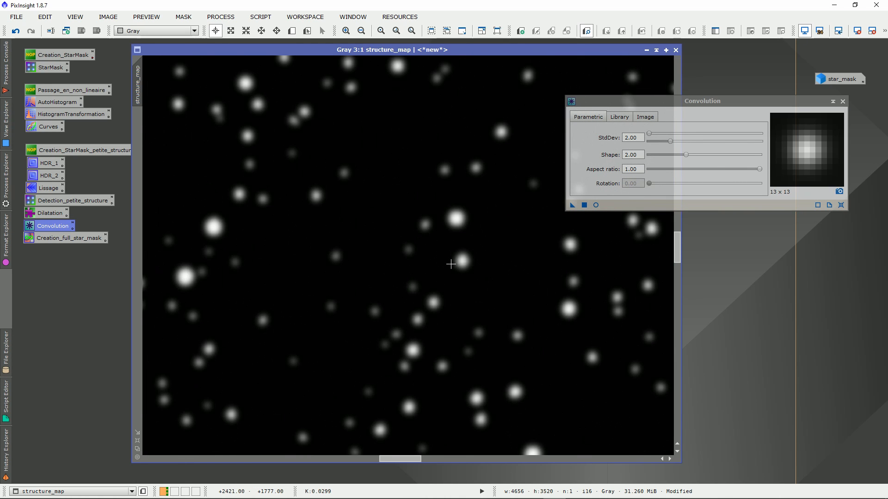
scroll(452, 225, down, 4)
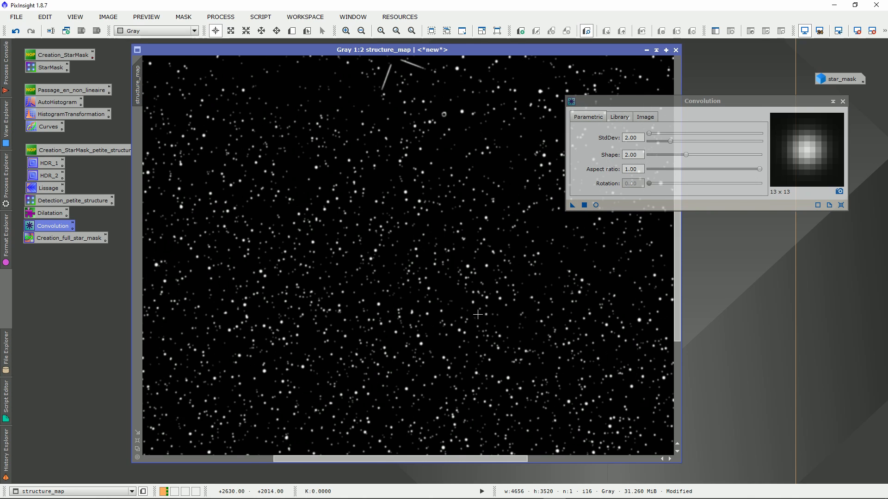
scroll(407, 282, down, 1)
scroll(397, 255, up, 1)
scroll(462, 268, up, 1)
scroll(478, 279, down, 3)
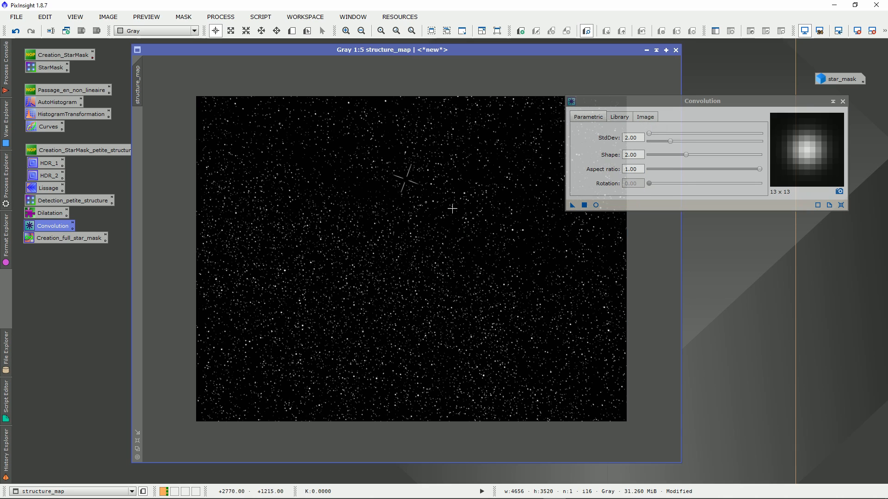
Close the Convolution process and check the softened stars of structure_map at different magnifications
click(842, 101)
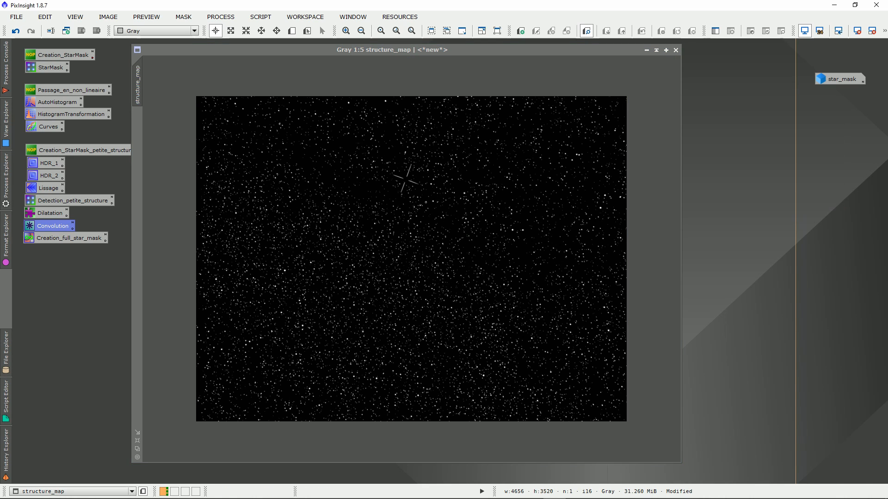
scroll(458, 210, up, 3)
scroll(481, 228, down, 3)
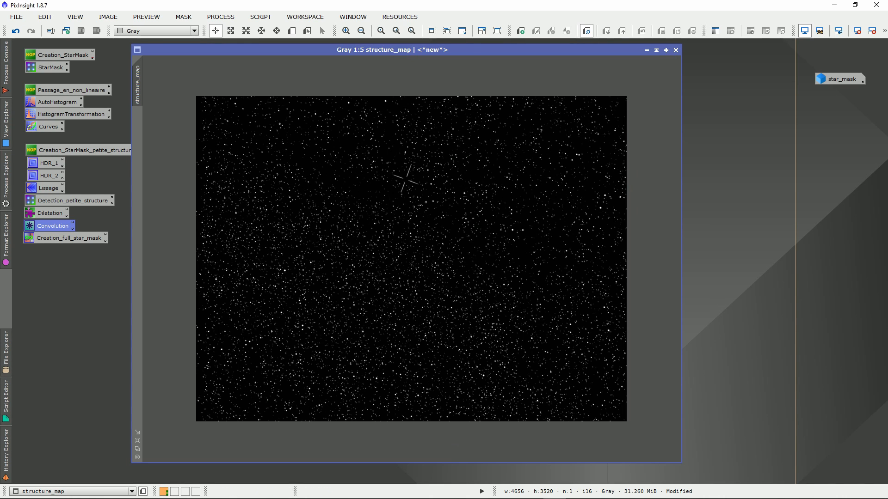
scroll(434, 237, up, 1)
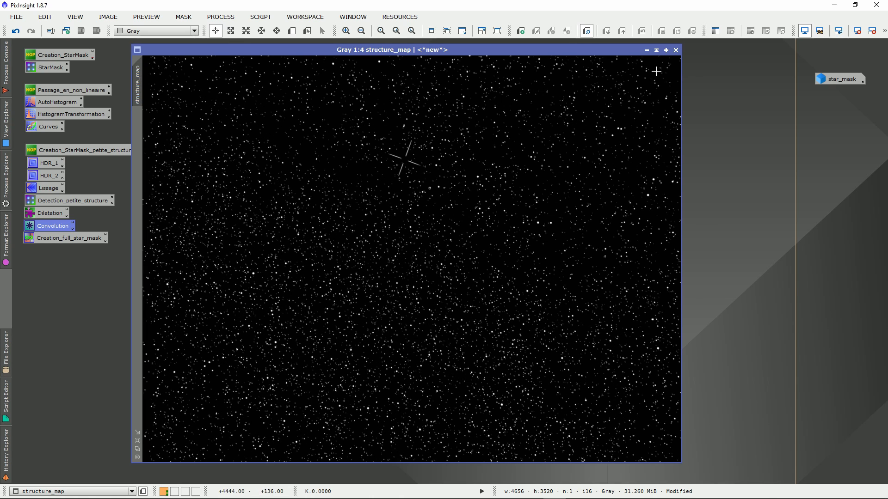
Iconize structure_map below the star_mask icon and close Integration_Ha_clone, discarding its unsaved changes
click(656, 50)
mouse_move(377, 254)
mouse_down()
mouse_move(758, 122)
mouse_move(602, 148)
mouse_up()
double_click(602, 148)
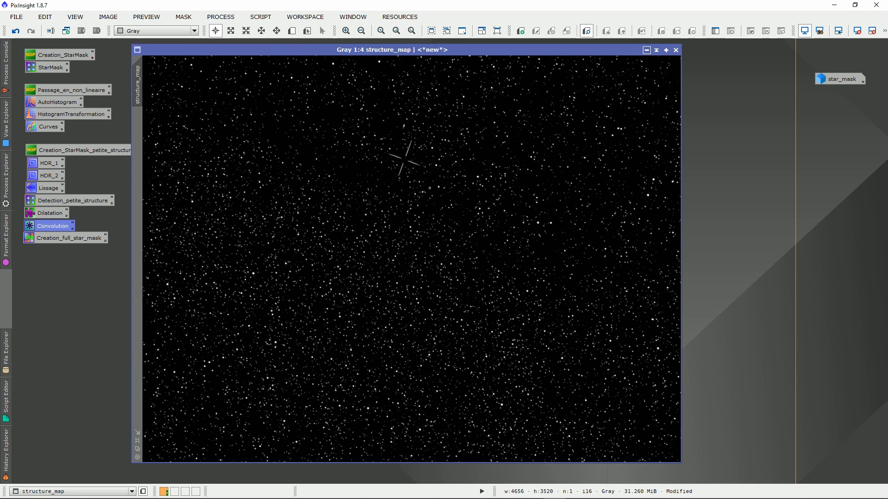
click(646, 50)
drag(436, 259, 844, 98)
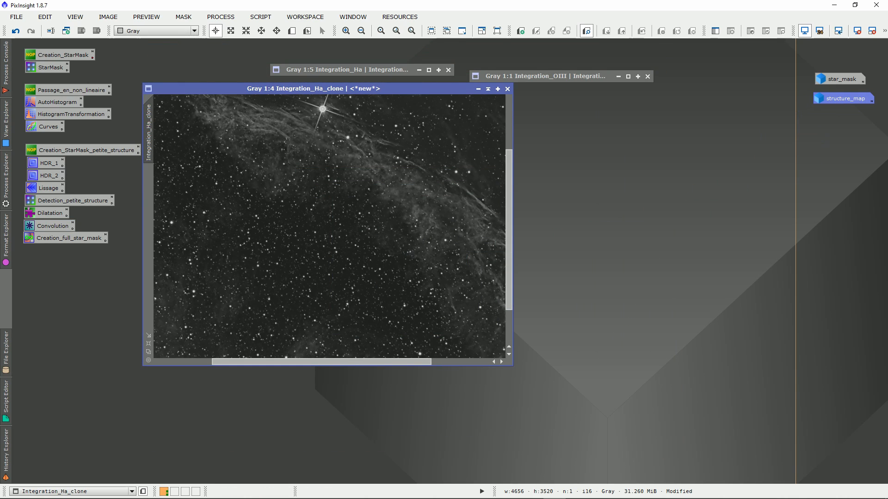
click(507, 88)
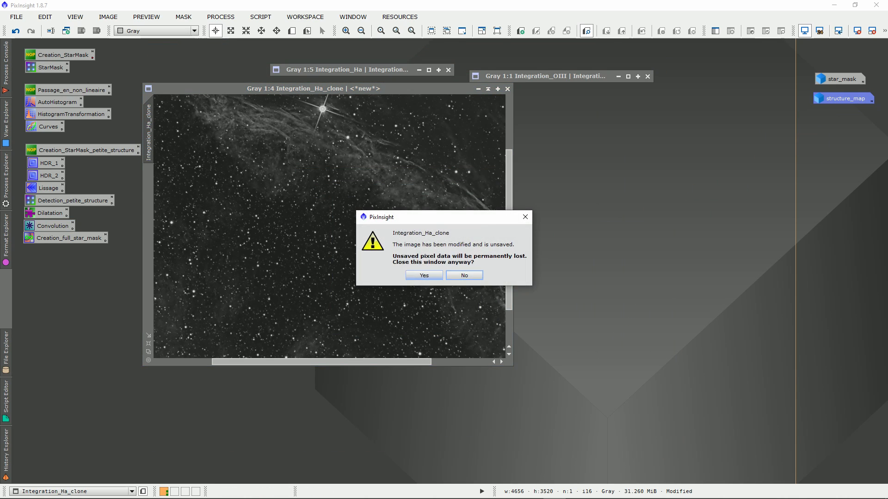
click(424, 276)
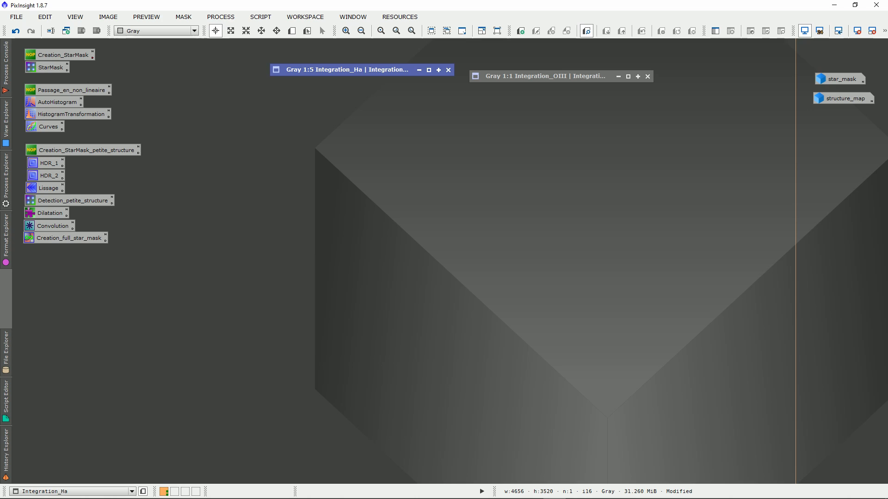
Open the saved Creation_full_star_mask PixelMath process and review its RGB/K expression
double_click(65, 238)
drag(573, 140, 469, 134)
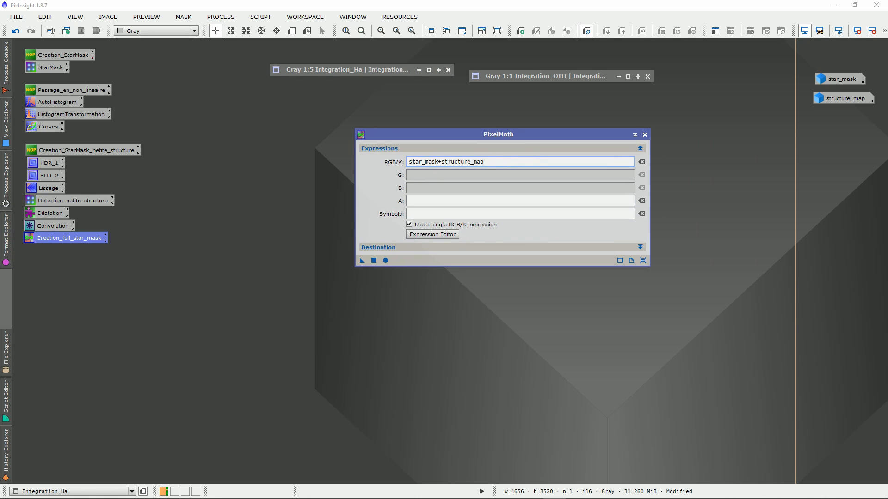
drag(470, 134, 481, 133)
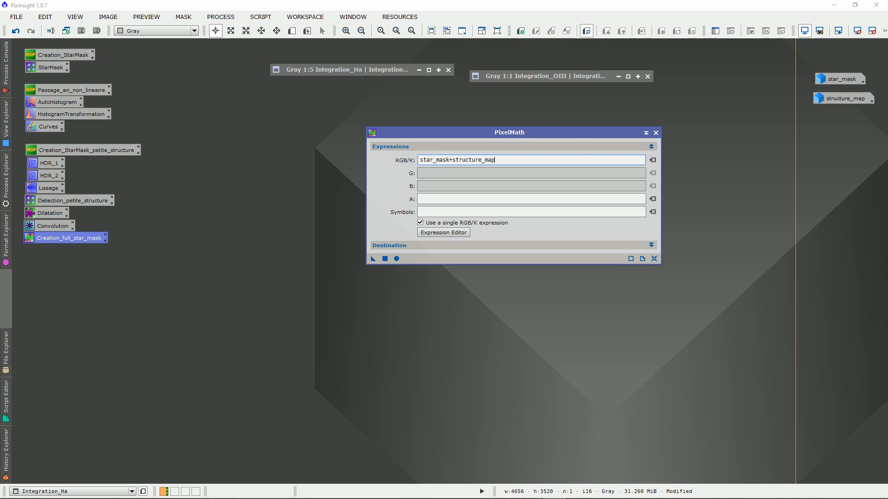
mouse_move(426, 160)
mouse_down()
mouse_move(495, 160)
mouse_move(419, 160)
mouse_up()
click(495, 160)
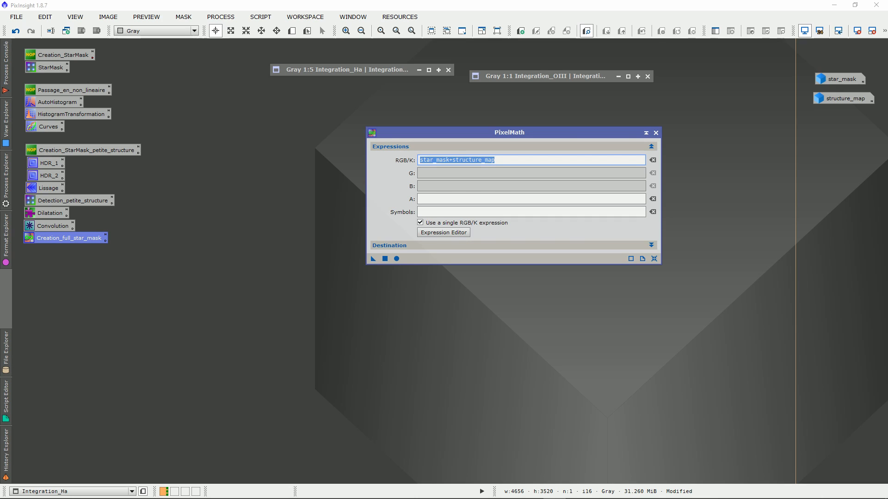
click(495, 160)
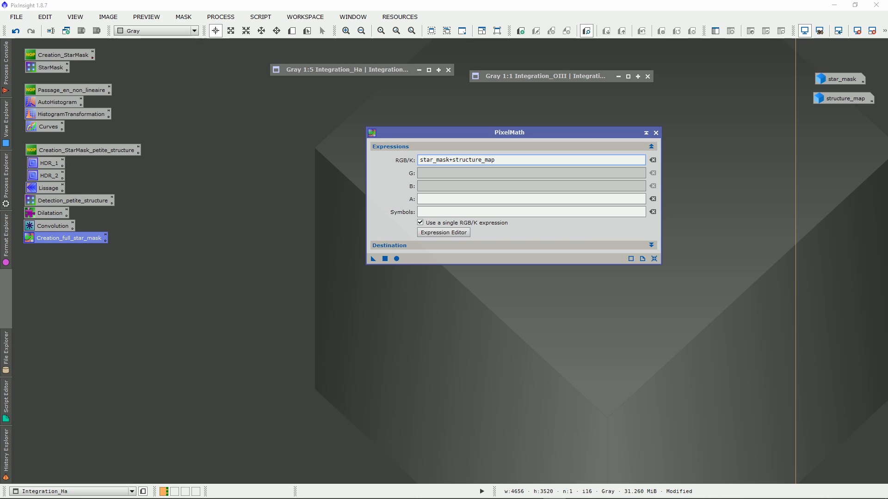
Re-enter the RGB/K expression star_mask+structure_map from the image list in the Expression Editor and execute PixelMath globally
click(444, 232)
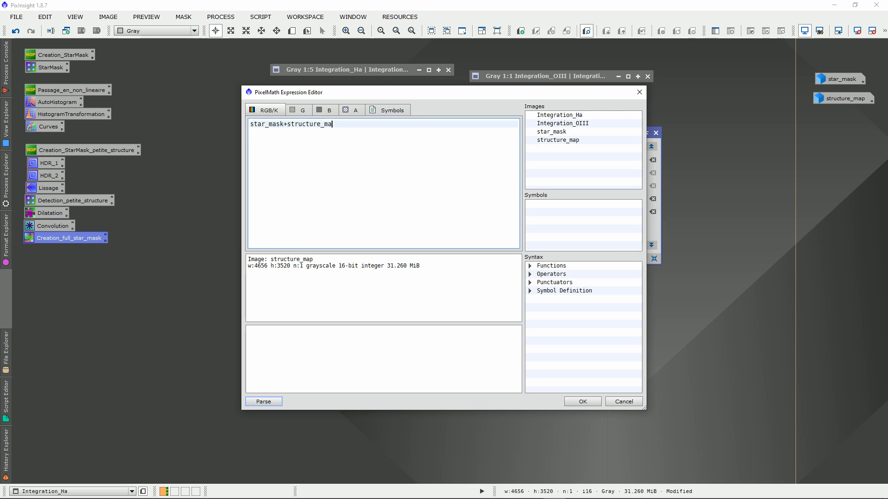
key(BackSpace)
key(BackSpace)
key(BackSpace)
key(BackSpace)
key(BackSpace)
key(BackSpace)
key(BackSpace)
key(BackSpace)
key(BackSpace)
key(BackSpace)
key(BackSpace)
key(BackSpace)
key(BackSpace)
key(BackSpace)
key(BackSpace)
double_click(551, 131)
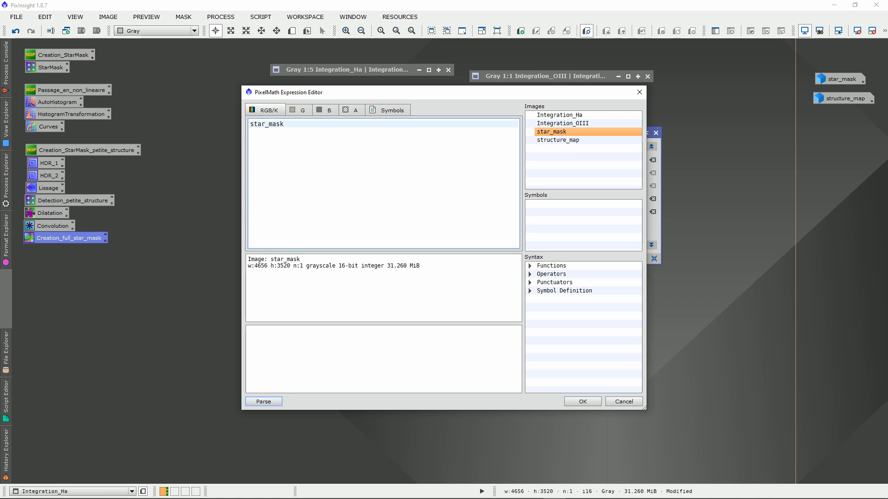
double_click(558, 141)
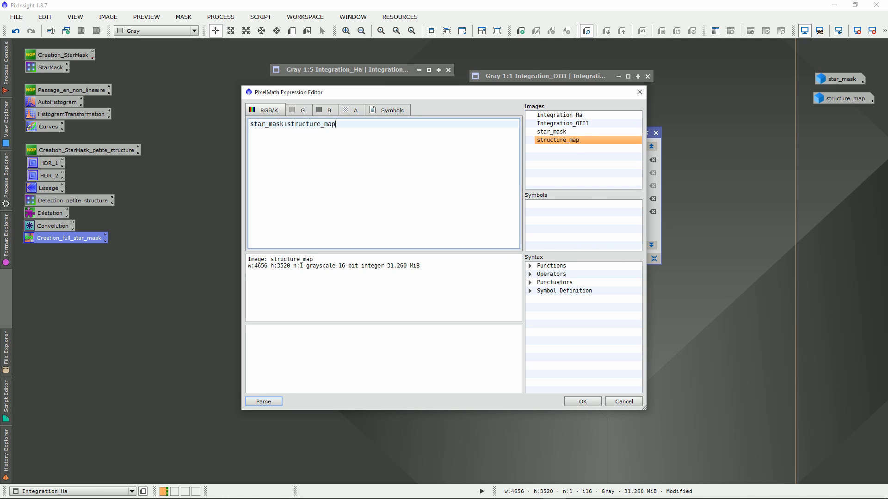
click(583, 401)
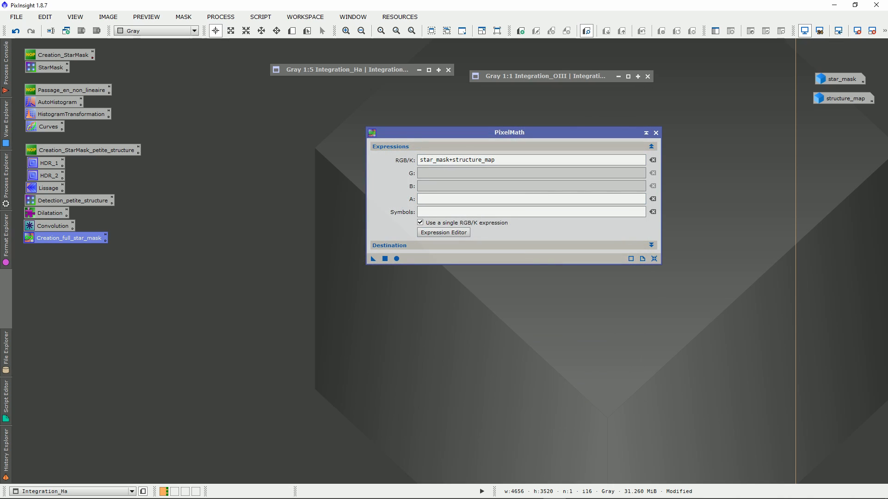
click(396, 258)
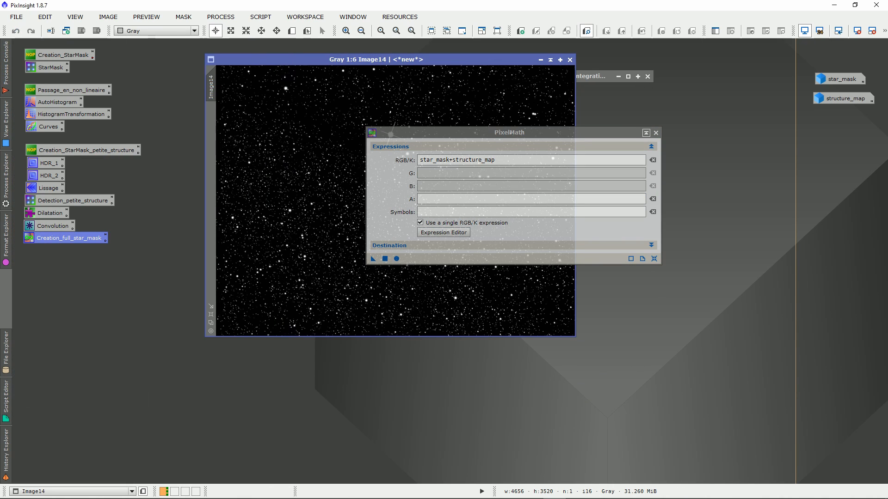
Examine the large and small stars in the combined star mask at several magnifications, enlarging its window
scroll(434, 83, up, 5)
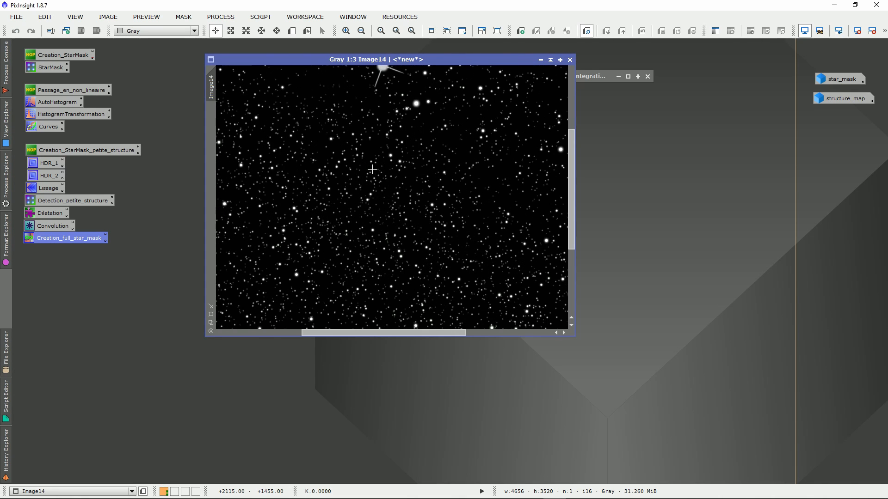
drag(434, 59, 433, 114)
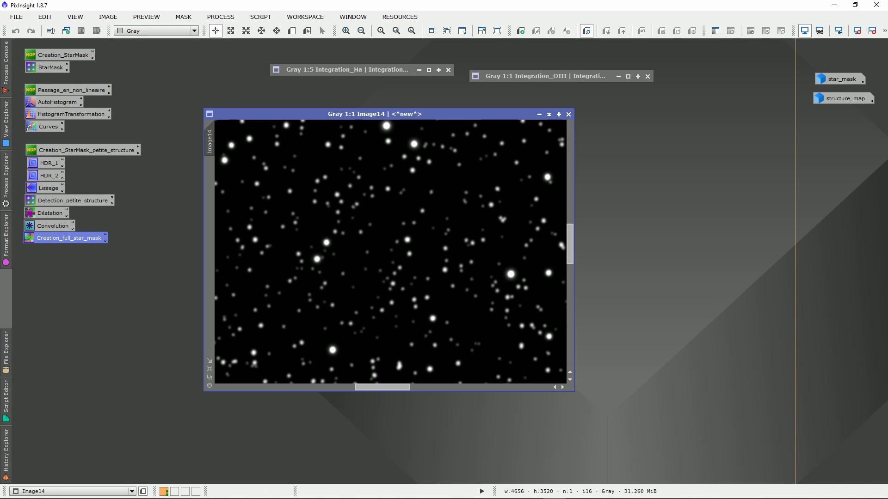
drag(573, 391, 776, 483)
scroll(523, 361, down, 2)
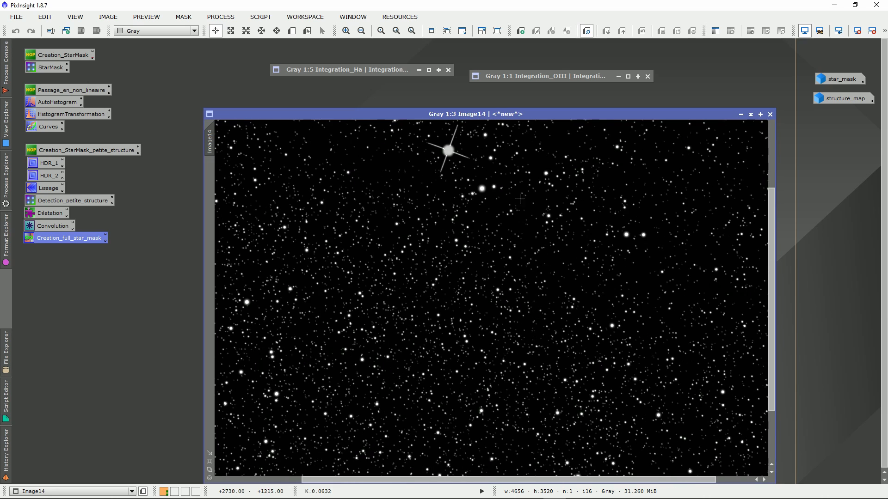
drag(546, 114, 487, 70)
scroll(511, 296, down, 2)
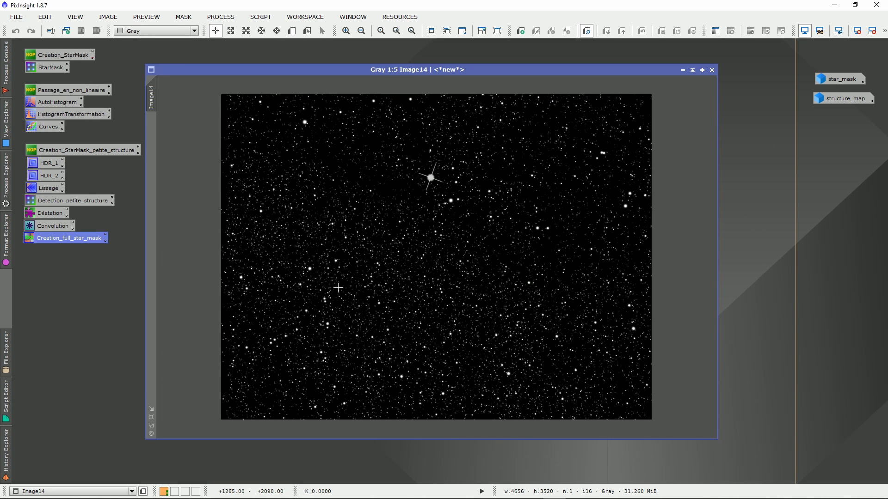
scroll(472, 368, up, 1)
scroll(473, 360, down, 1)
Restore Integration_Ha beside the combined star mask and apply that mask to Integration_Ha
drag(465, 70, 512, 70)
drag(192, 439, 313, 394)
double_click(292, 69)
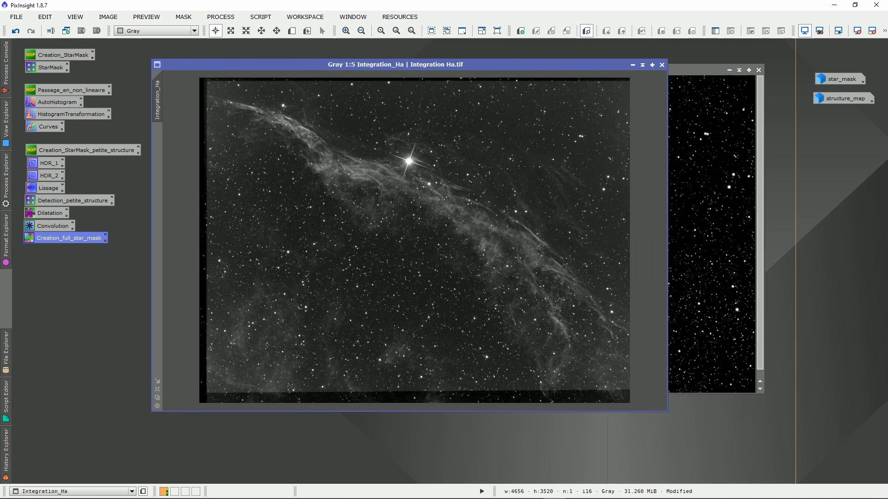
drag(314, 65, 194, 65)
drag(588, 70, 666, 65)
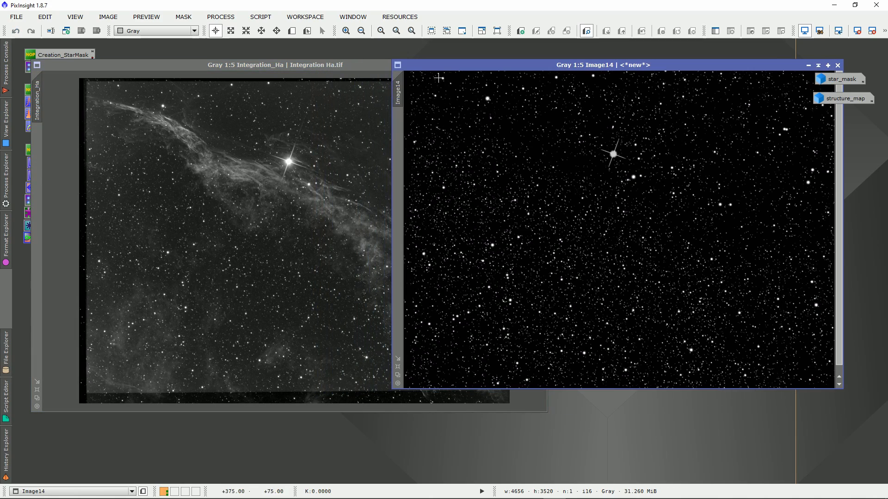
drag(406, 91, 38, 149)
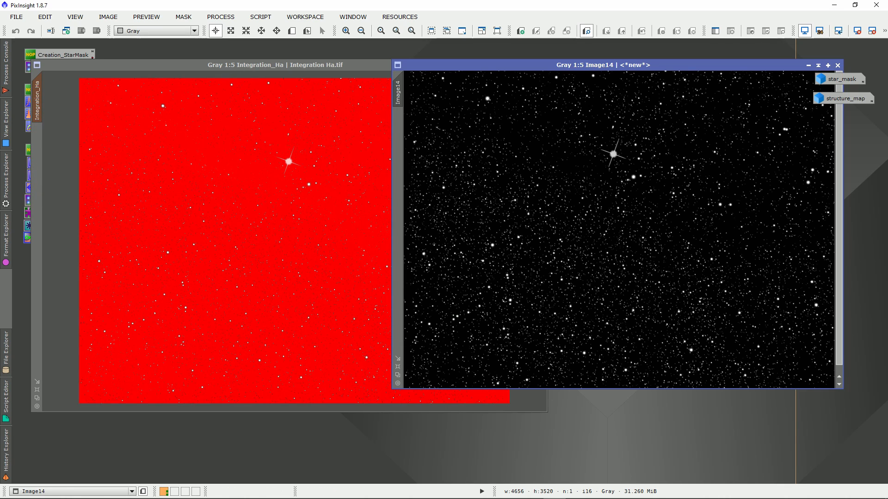
Examine how the applied mask covers the stars and background across several areas of Integration_Ha at 2:1
click(373, 212)
scroll(373, 212, up, 5)
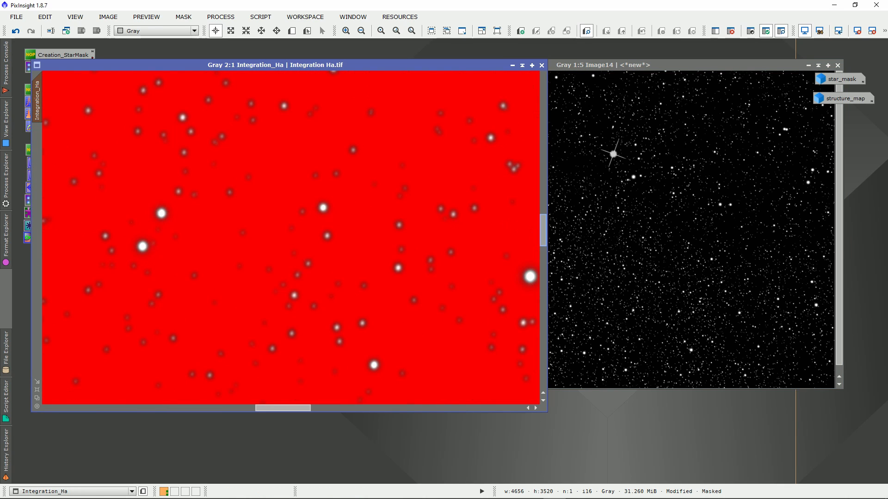
drag(544, 207, 543, 146)
drag(283, 408, 331, 408)
drag(543, 147, 544, 289)
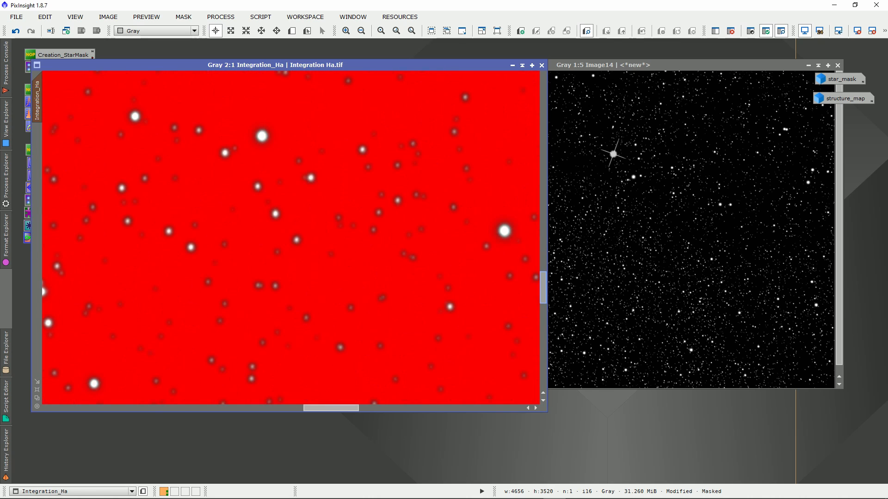
drag(331, 408, 156, 408)
scroll(349, 111, down, 6)
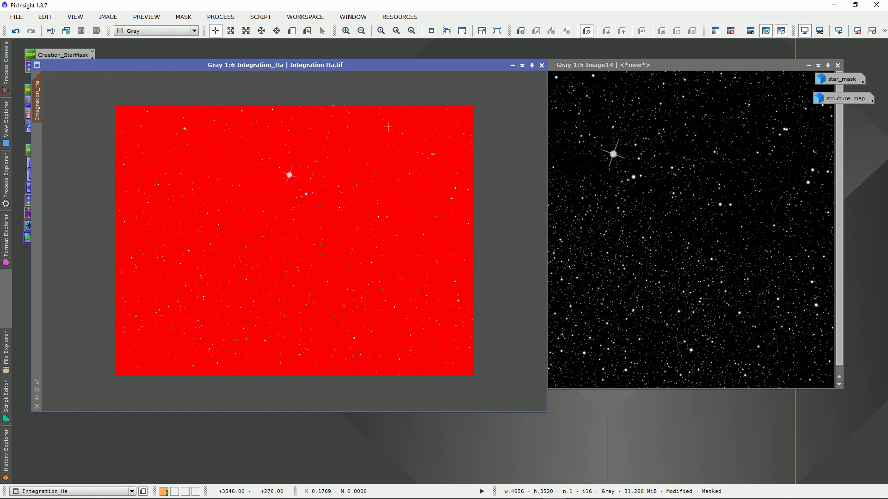
Remove the mask from Integration_Ha and move its window clear of the saved process icons
right_click(383, 131)
mouse_move(508, 235)
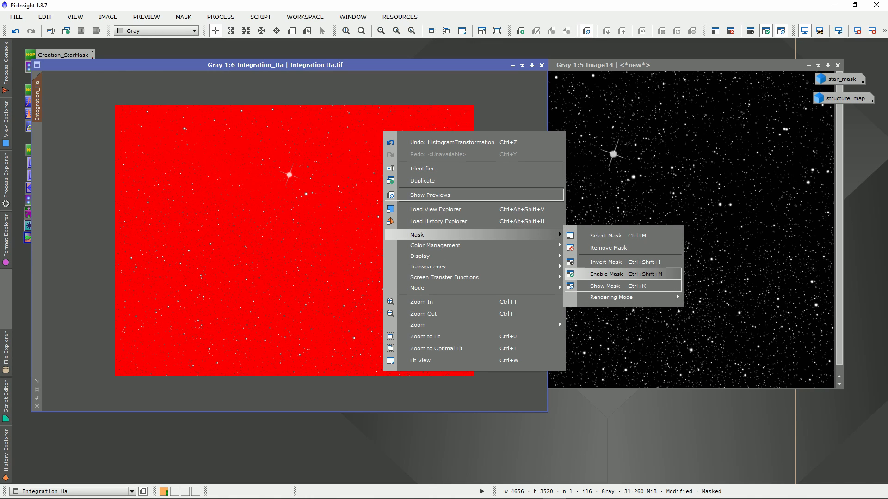
click(609, 248)
drag(370, 66, 508, 66)
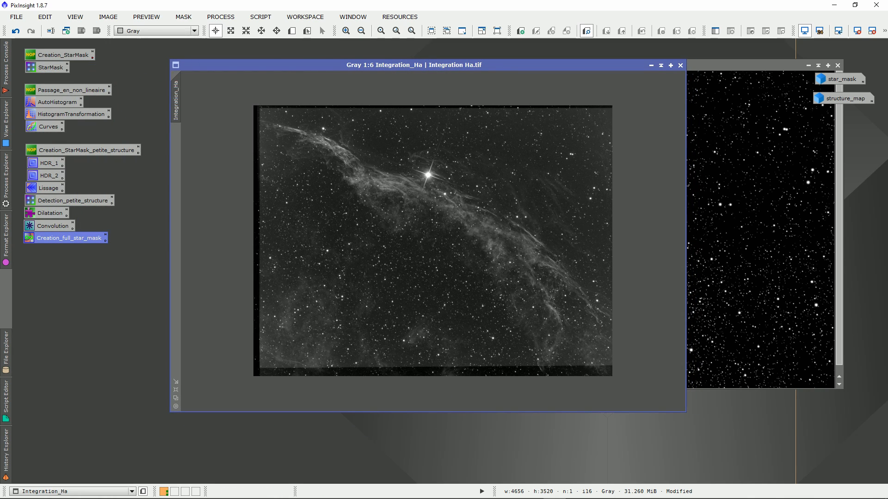